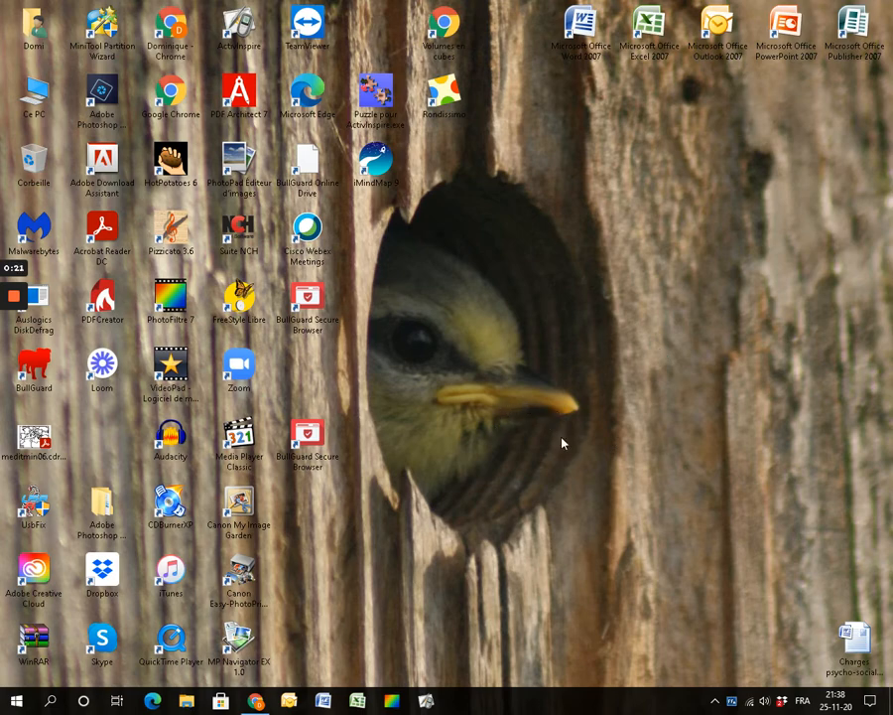
Open Google Chrome and load the school site's login page at login.ecolelibreremouchamps.be
left_click(256, 700)
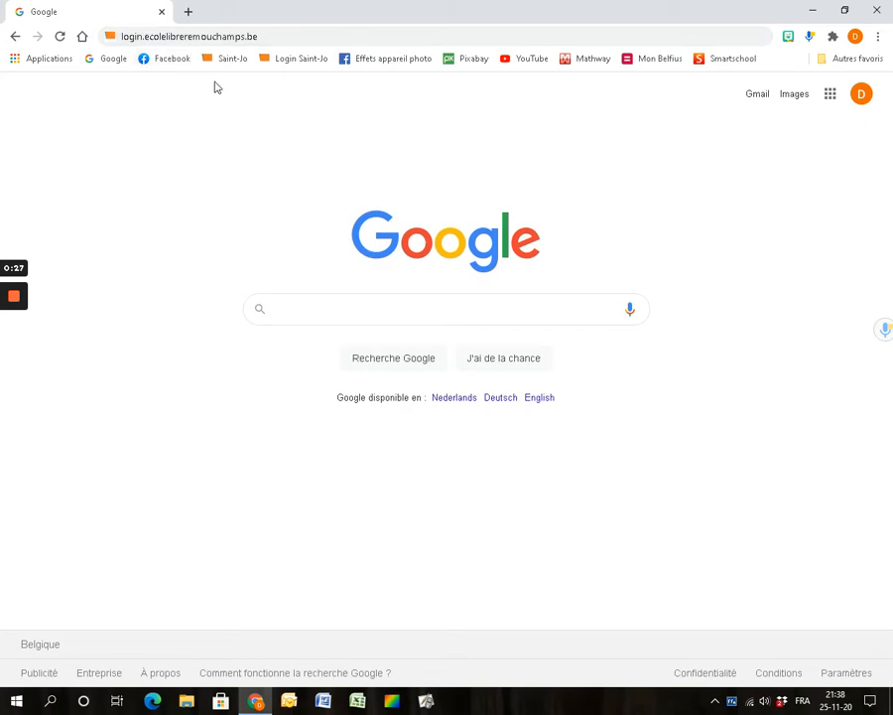
left_click(258, 36)
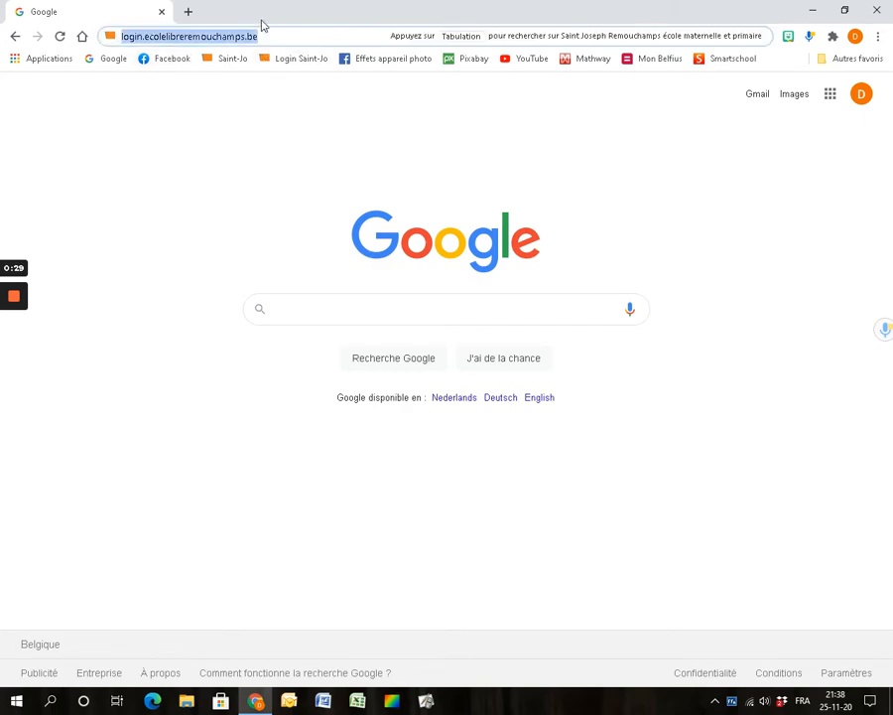
key("Return")
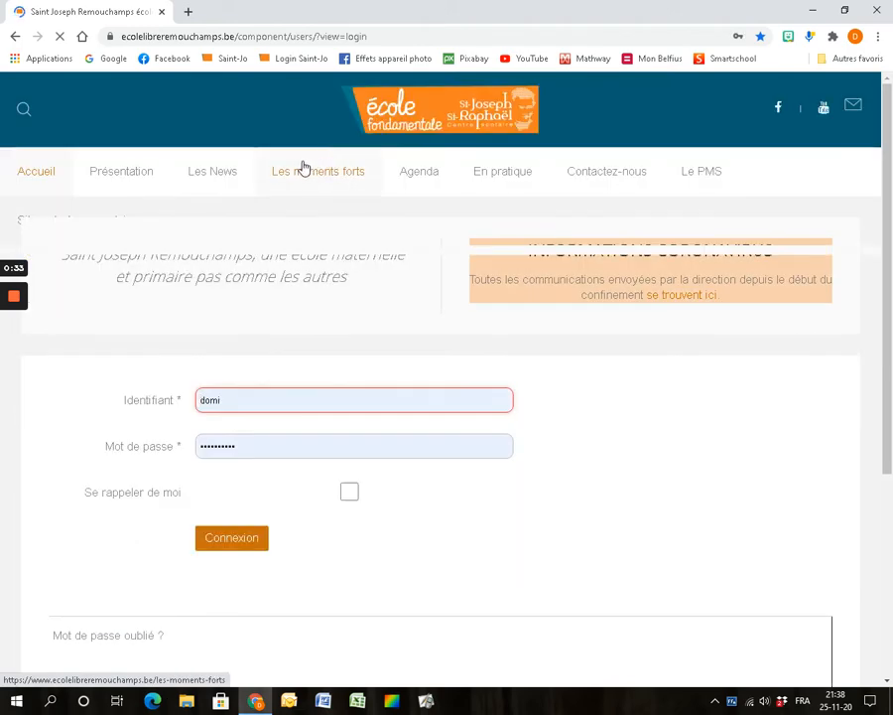
Log in to the school site with the prefilled credentials, enabling the "Se rappeler de moi" option
mouse_move(305, 170)
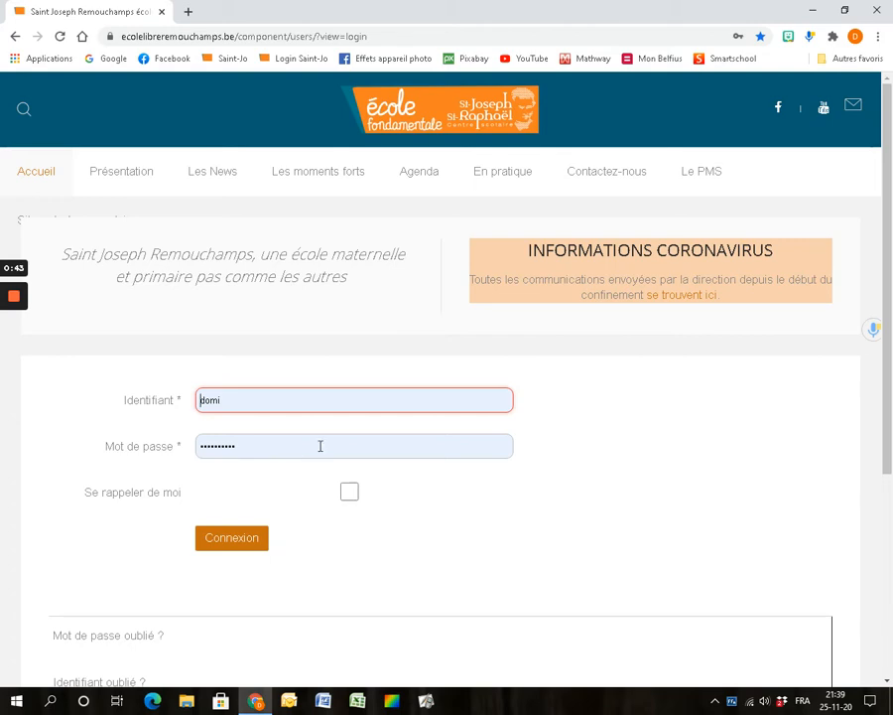
left_click(349, 493)
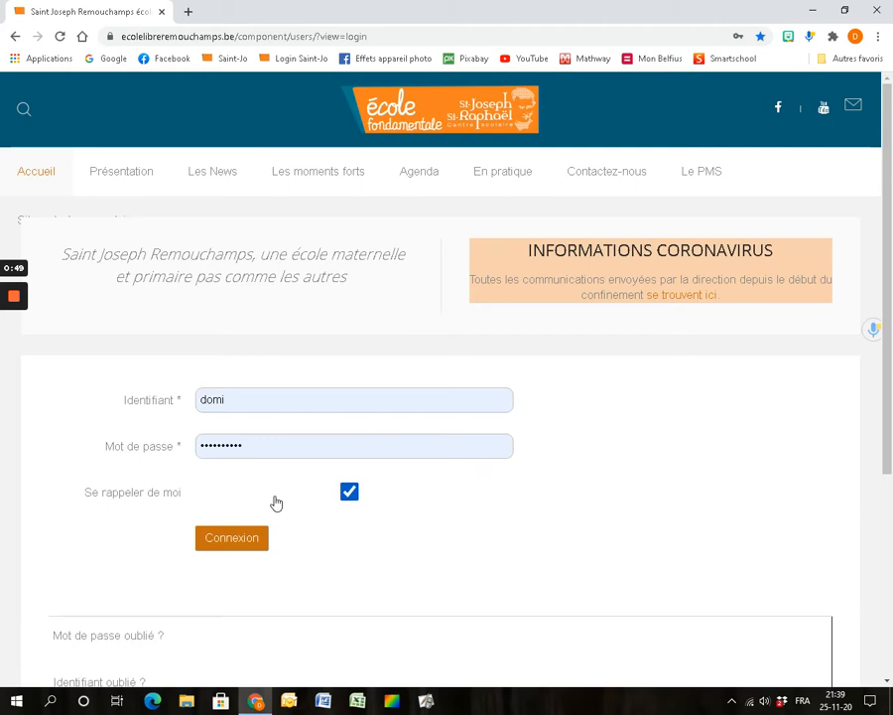
left_click(234, 541)
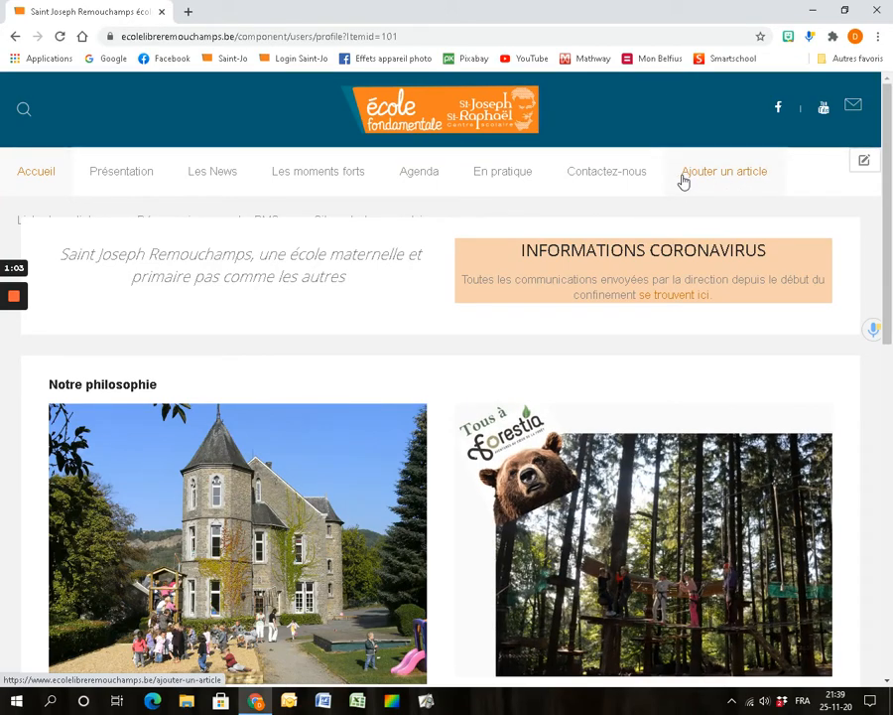
Start adding a new article on the school site and title it "Tuto"
left_click(723, 178)
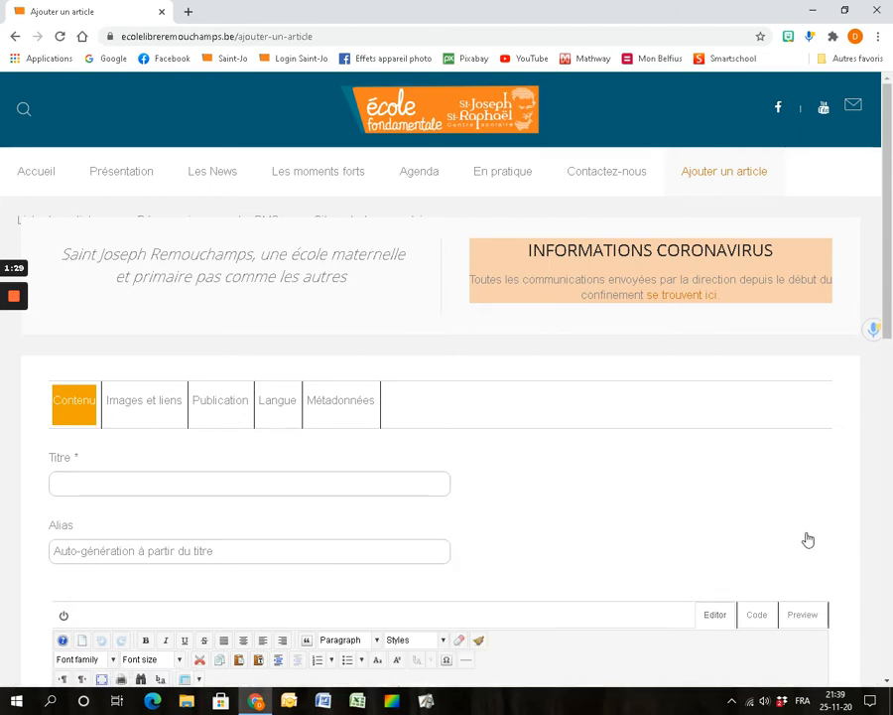
scroll(834, 549, "down", 3)
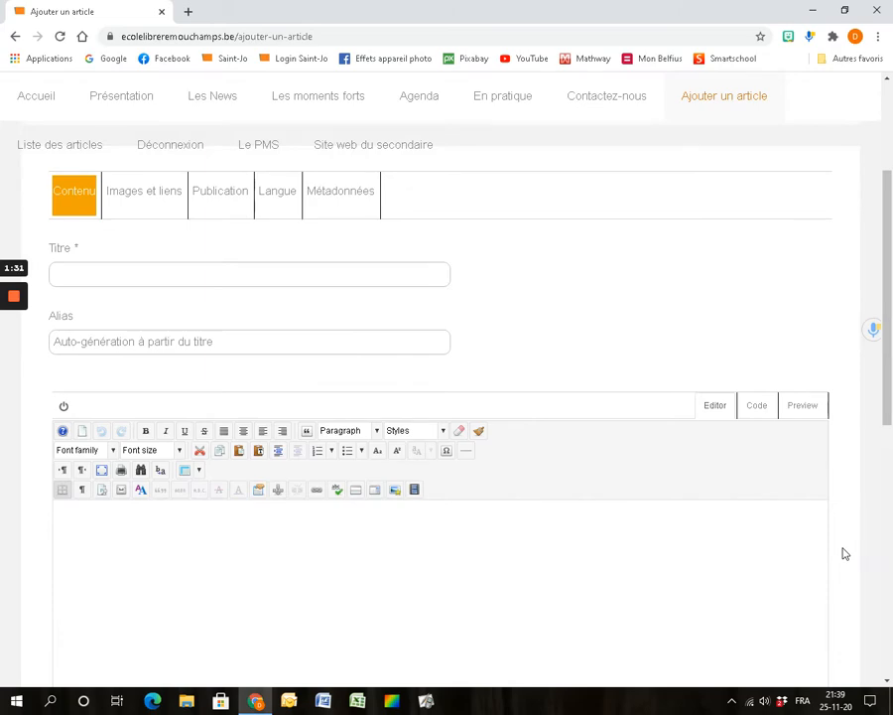
left_click(71, 271)
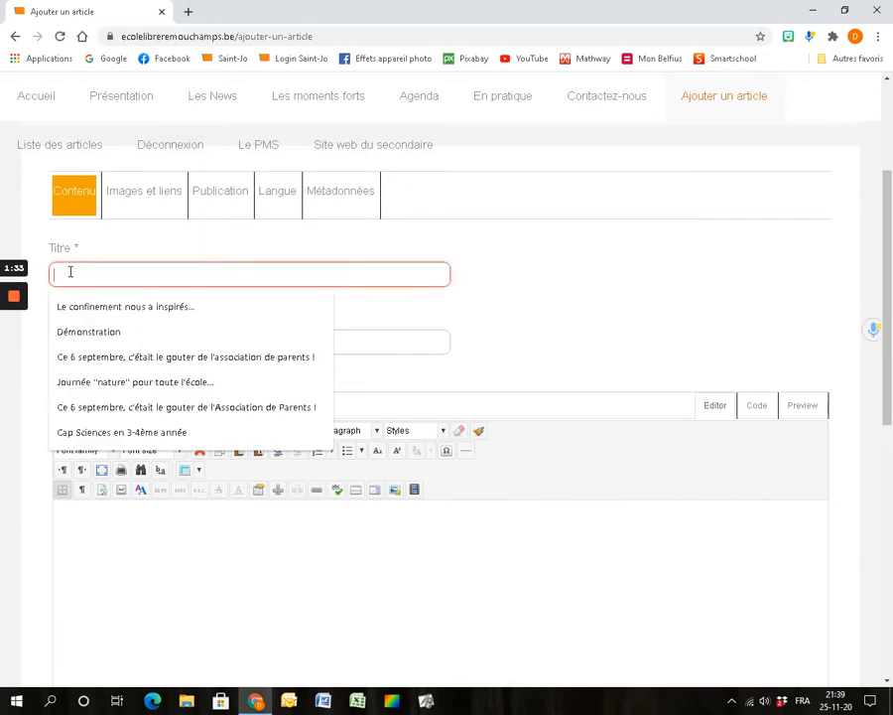
type("Tut")
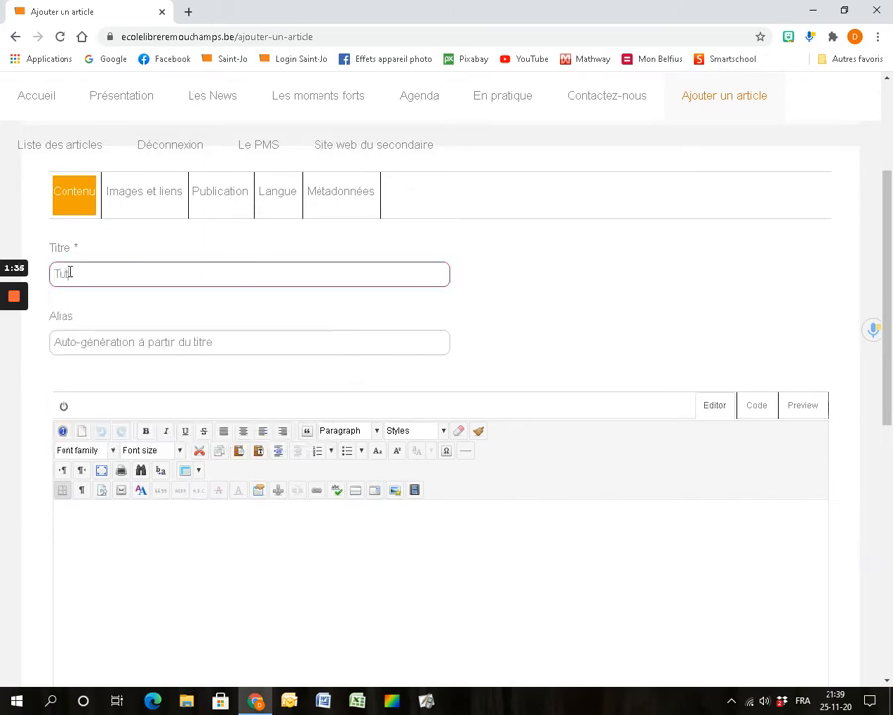
type("o")
Write the body text "Je suis en train de faire un article pour montrer comment on place quelque chose sur le site de l'école."
scroll(842, 479, "down", 1)
scroll(842, 480, "down", 1)
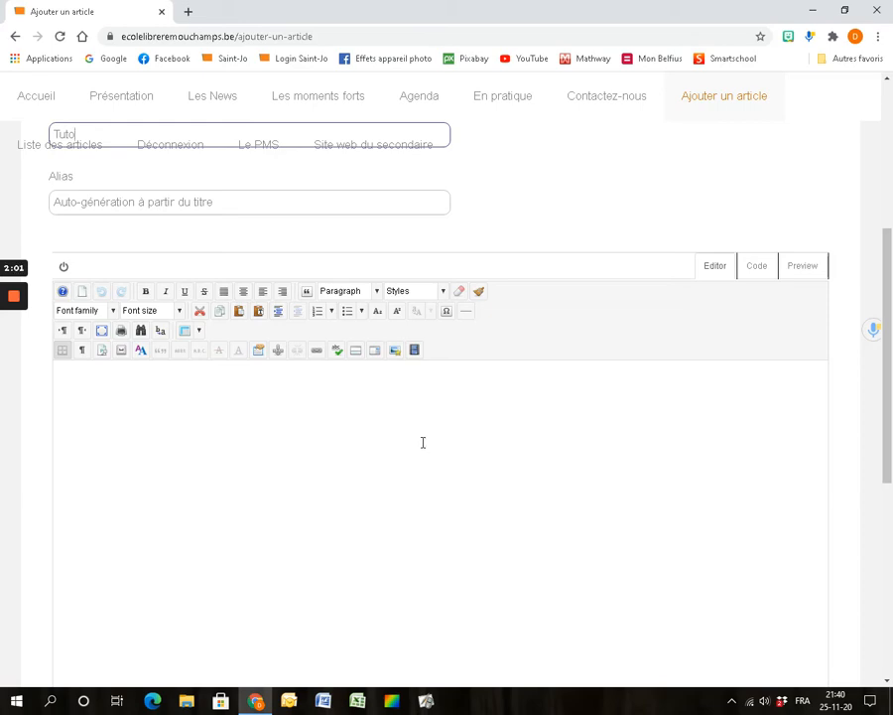
scroll(407, 436, "down", 1)
left_click(82, 301)
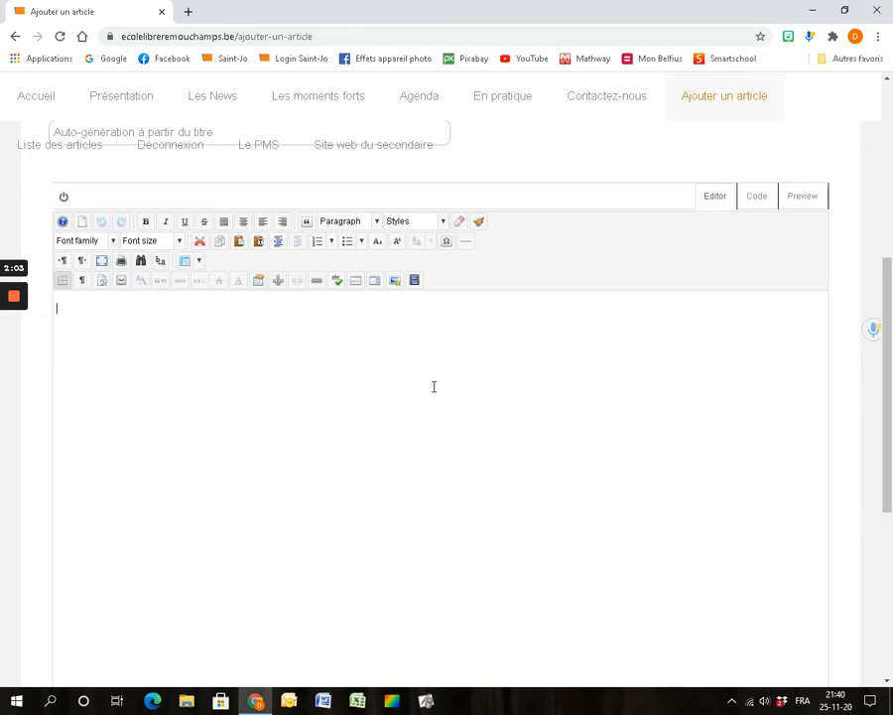
type("Je suis en train de f")
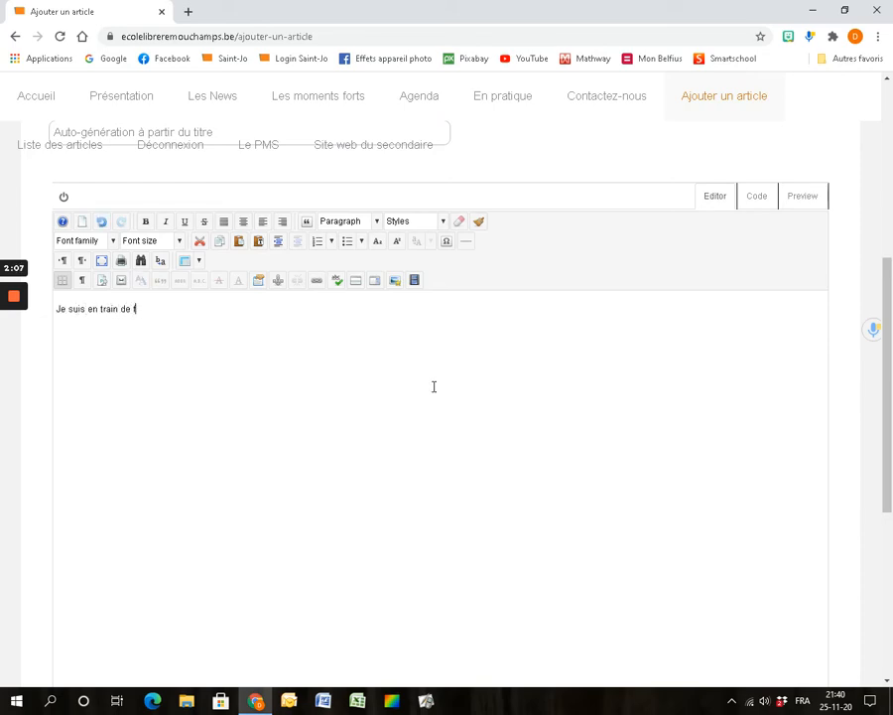
type("aire un article pour montrer")
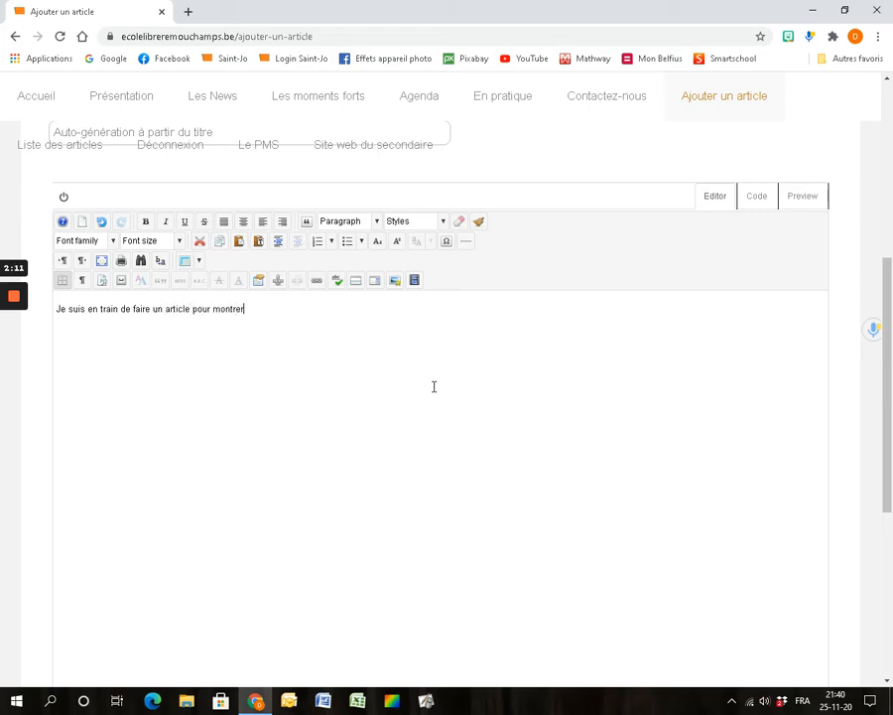
type(" comment on place quelqu")
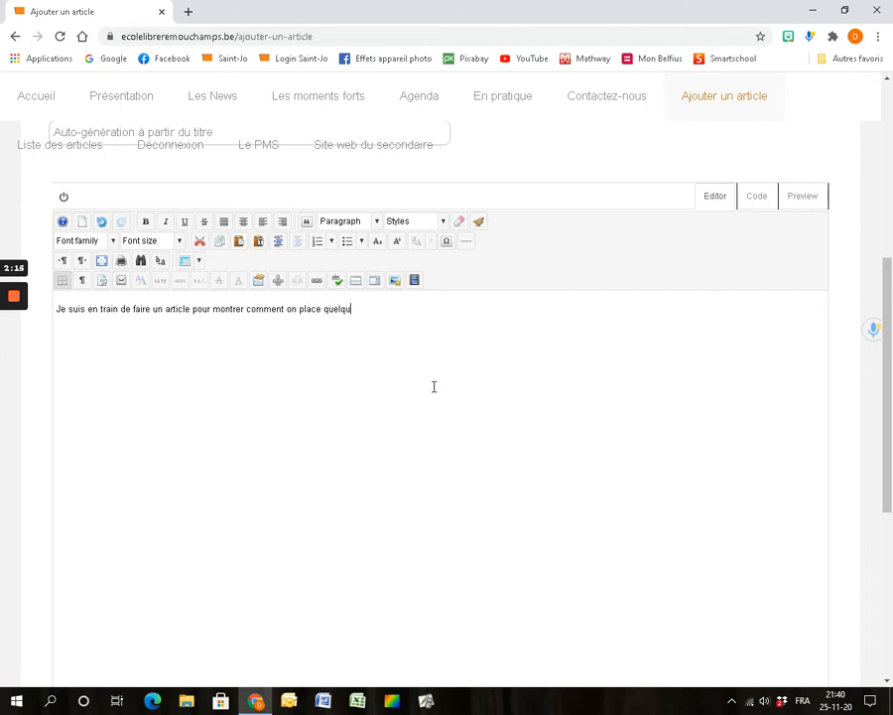
type("e chose sur le site de l'école.")
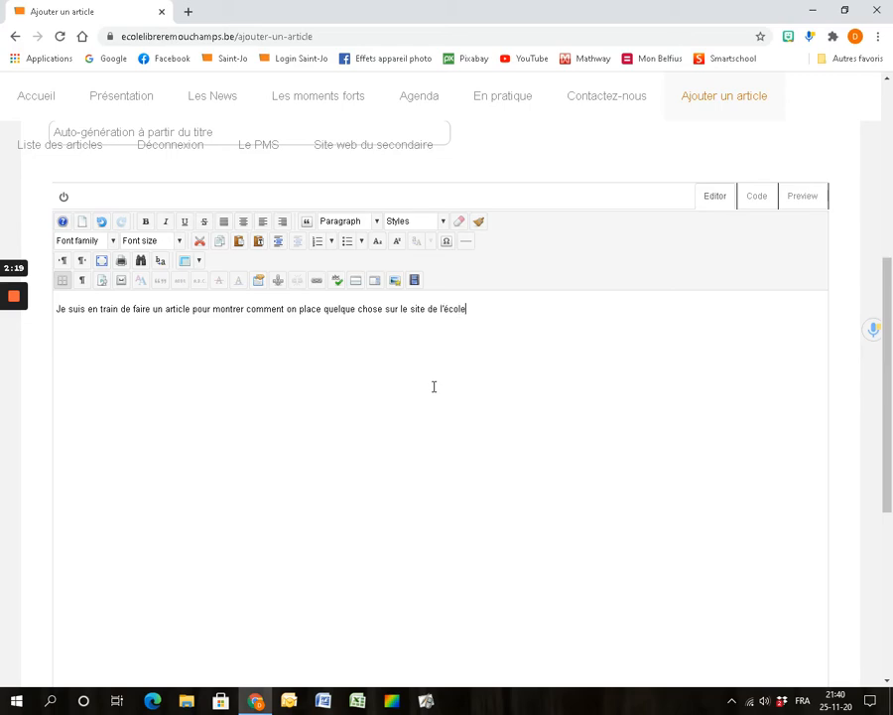
Leave a blank line below the sentence and add three filler lines: "qlskdjls", "qµkqjsdhkjqhsd" and "qkjsdhkjqsdhk"
key("Return")
key("Return")
type("qlskdjls")
key("Return")
type("qjkqjsdhkjqhsd")
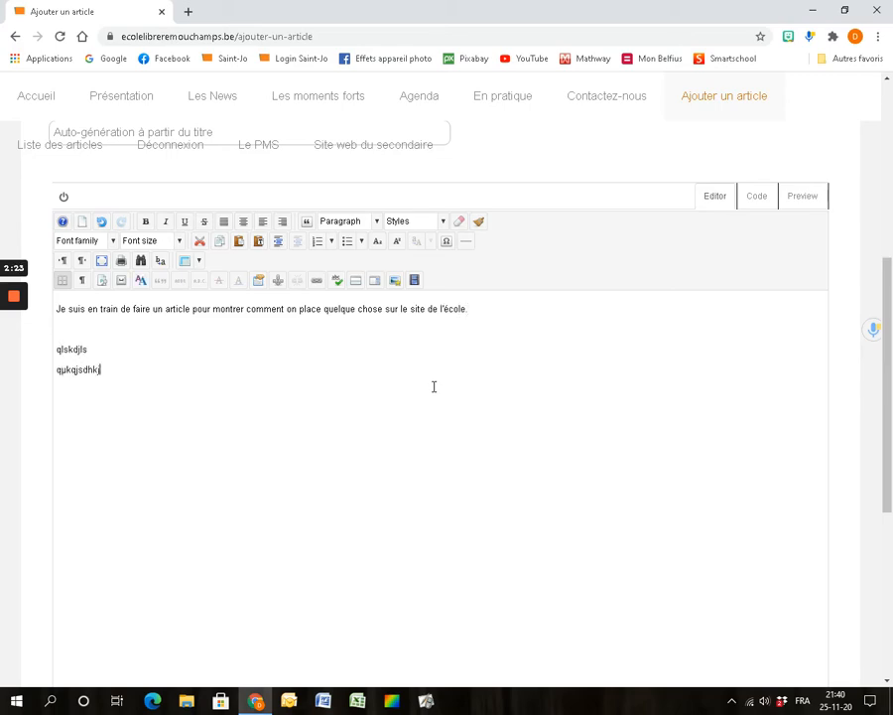
key("Return")
type("qkjsdhkjqsdhk")
key("Return")
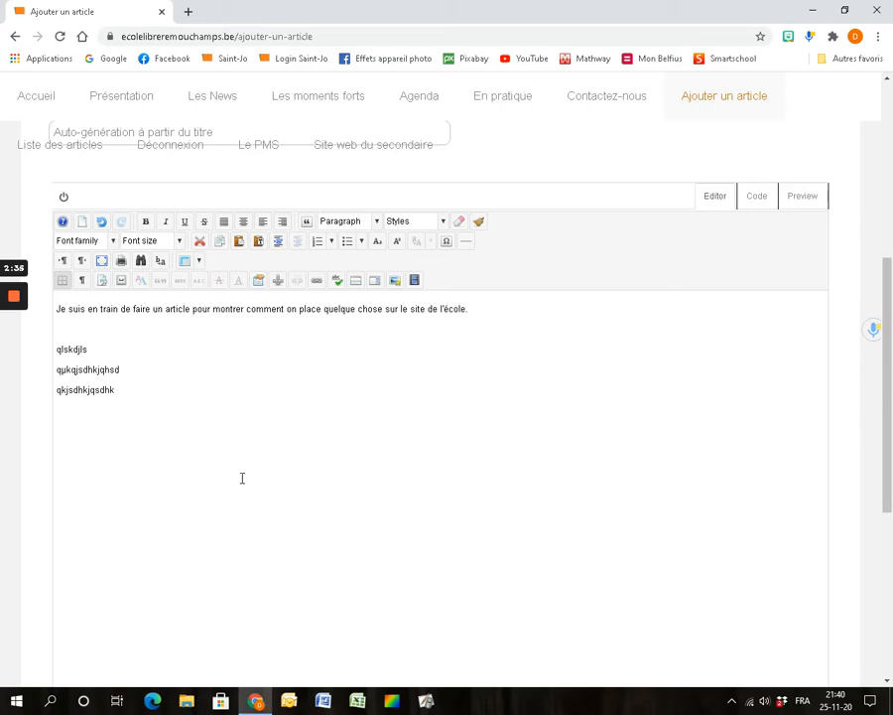
Format the middle filler line as bold, italic, underlined and struck through
left_click(58, 369)
double_click(90, 369)
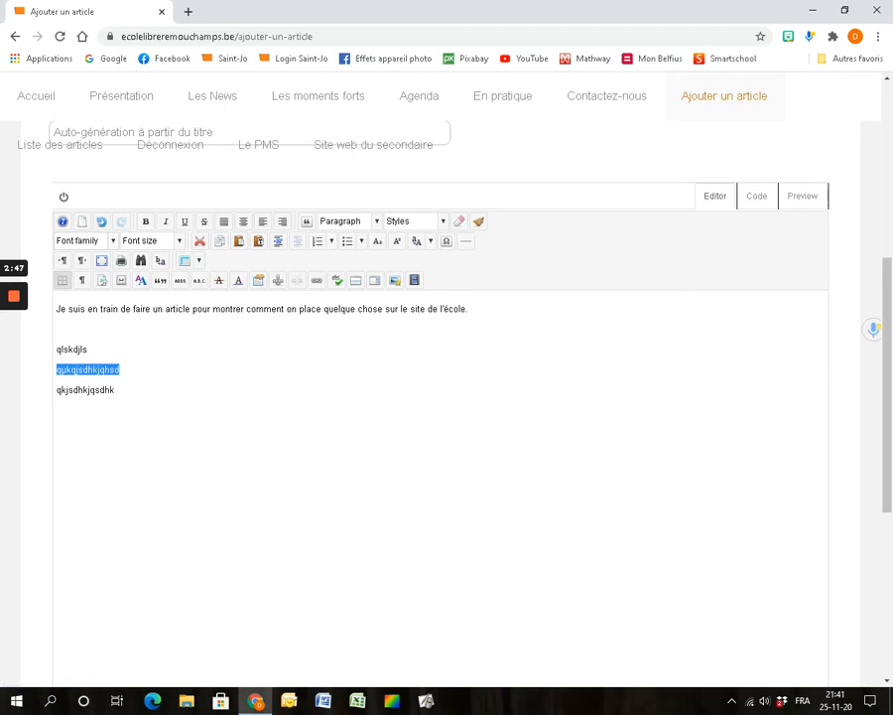
key("ctrl+b")
key("ctrl+i")
key("ctrl+u")
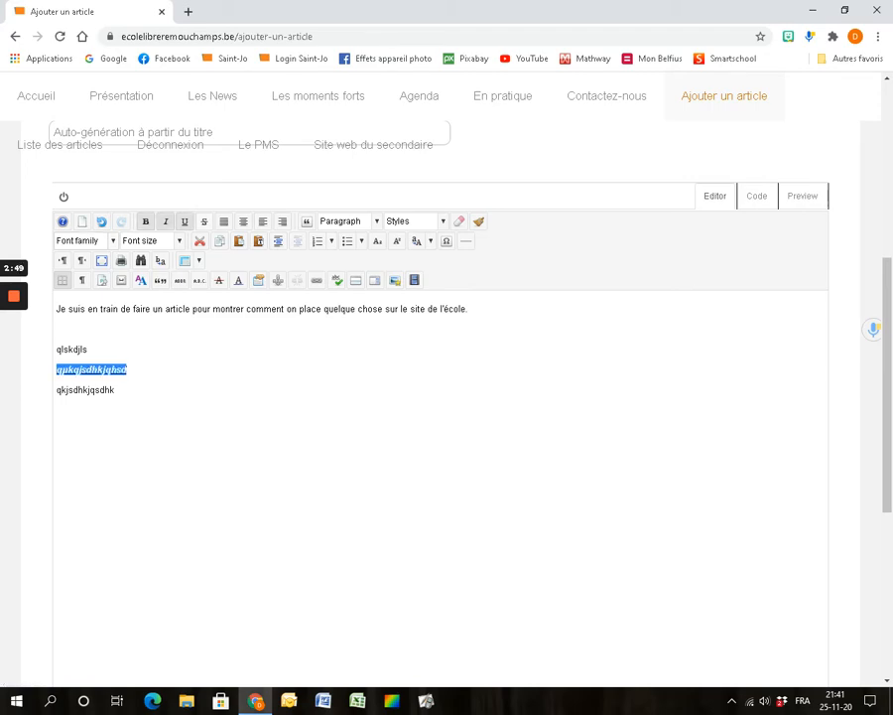
left_click(204, 221)
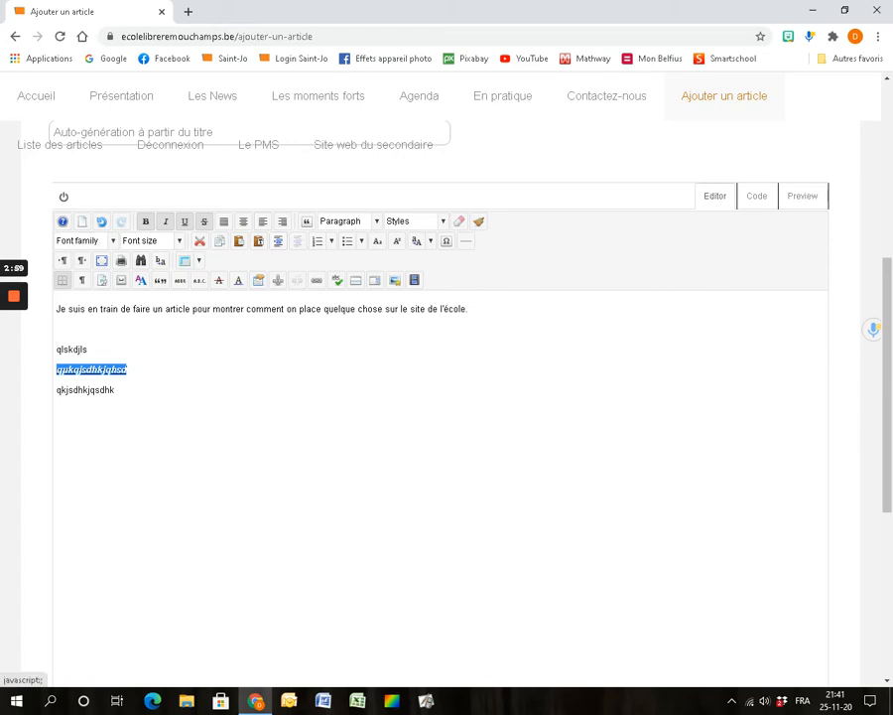
Set the middle filler line's font to Arial Black at 14pt
left_click(113, 241)
left_click(86, 323)
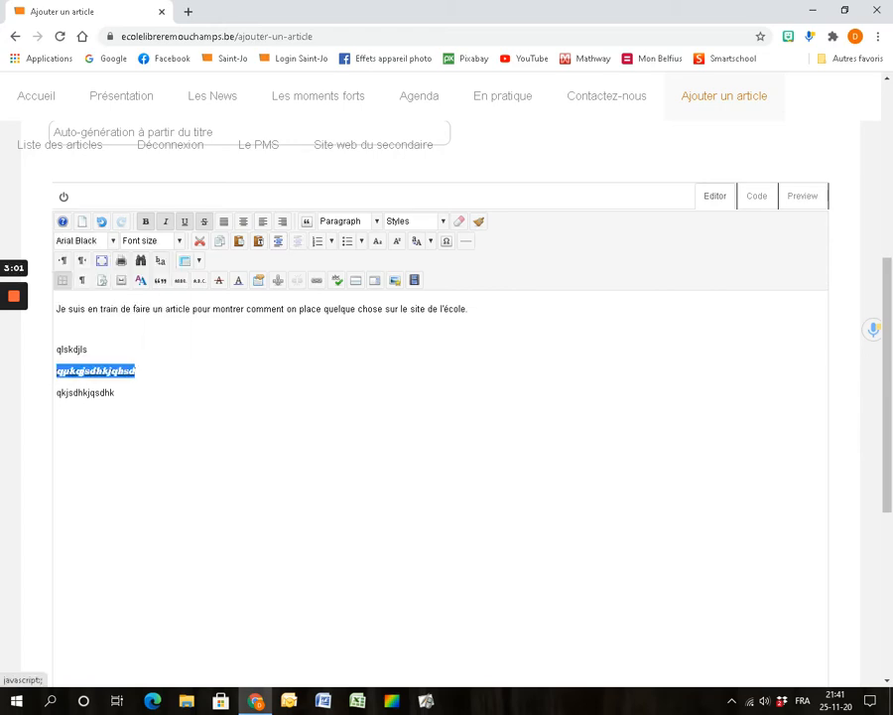
left_click(149, 241)
left_click(140, 344)
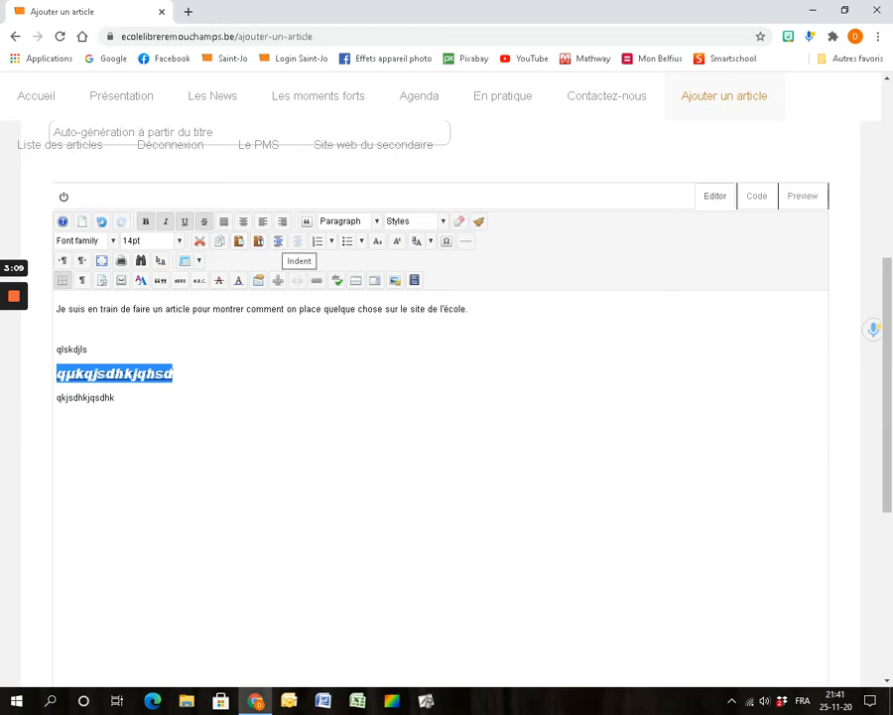
Turn the middle filler line into a lower alpha numbered list, and change it to a circle bullet list
left_click(332, 240)
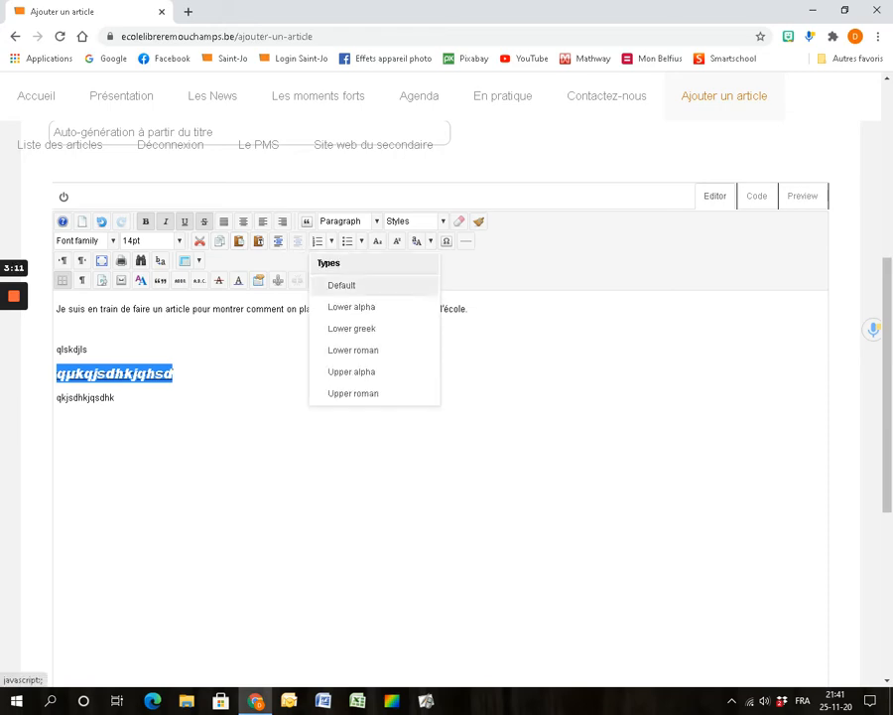
left_click(348, 304)
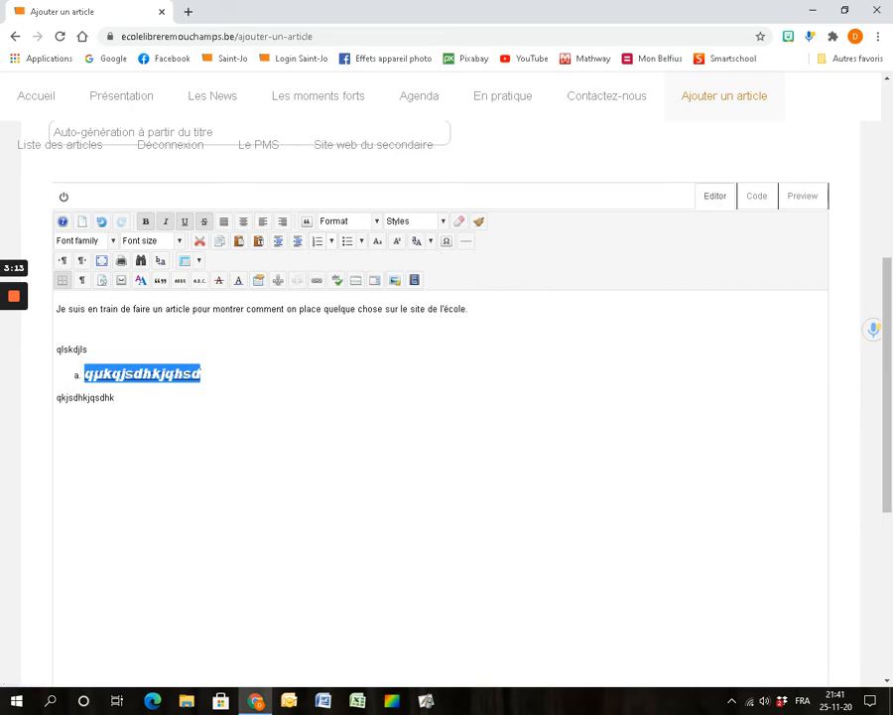
left_click(362, 240)
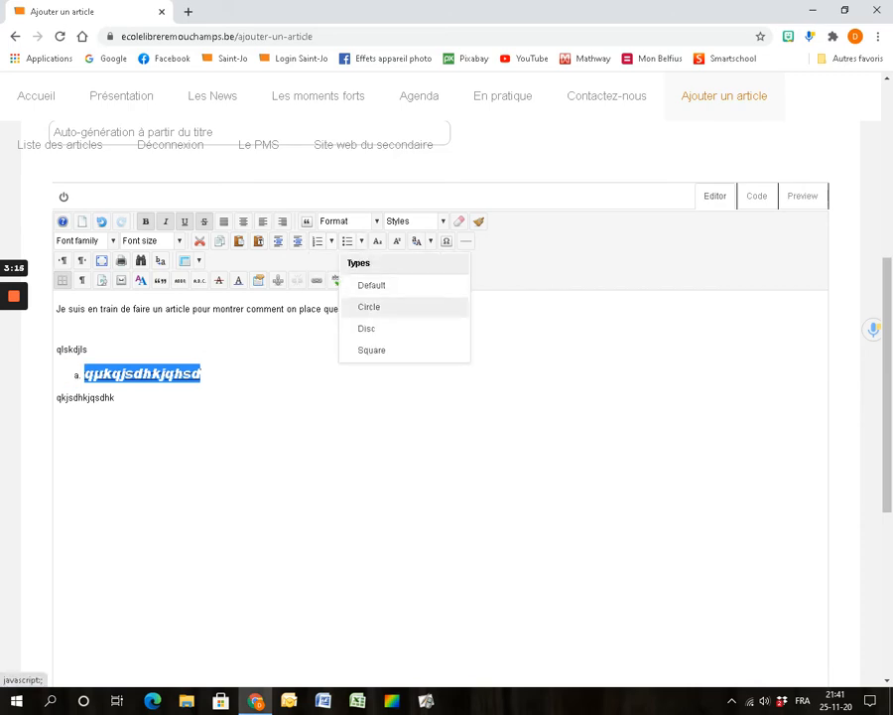
left_click(370, 305)
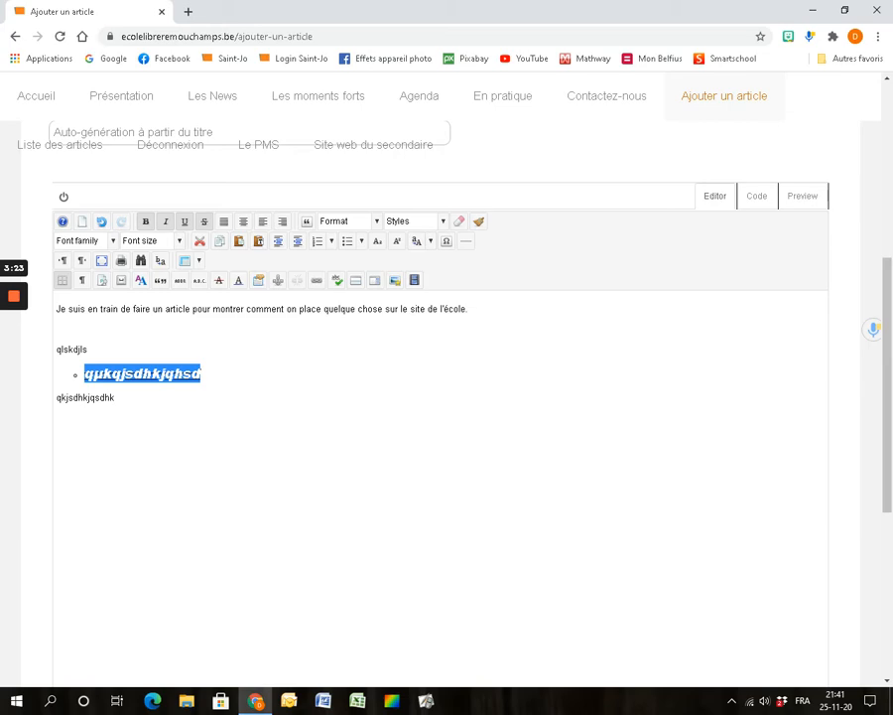
Undo all list, font, size and style changes made to the middle filler line
key("ctrl+z")
key("ctrl+z")
key("ctrl+z")
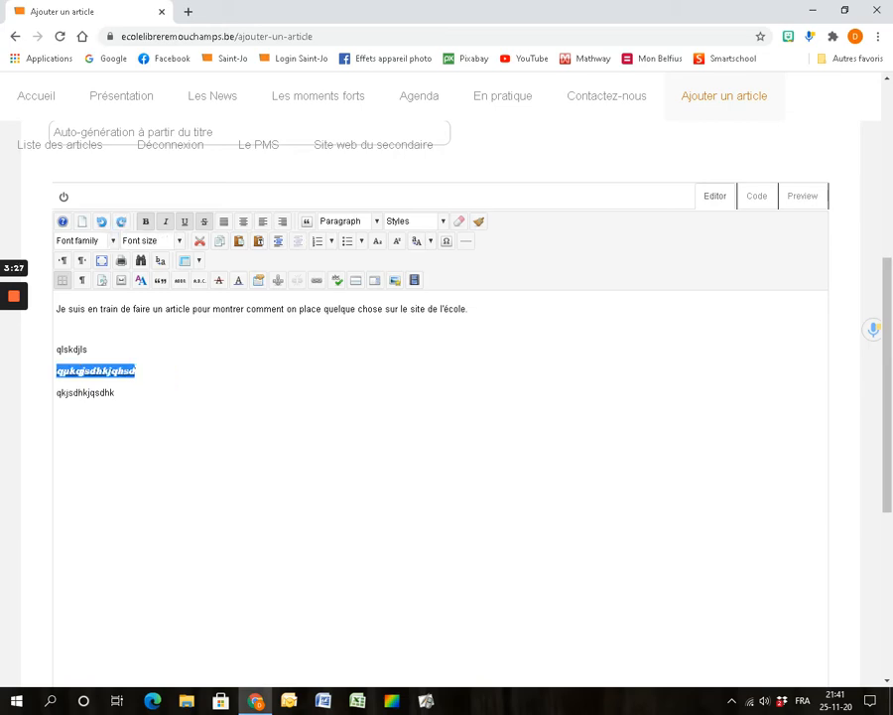
key("ctrl+z")
key("ctrl+z")
key("ctrl+z")
key("ctrl+z")
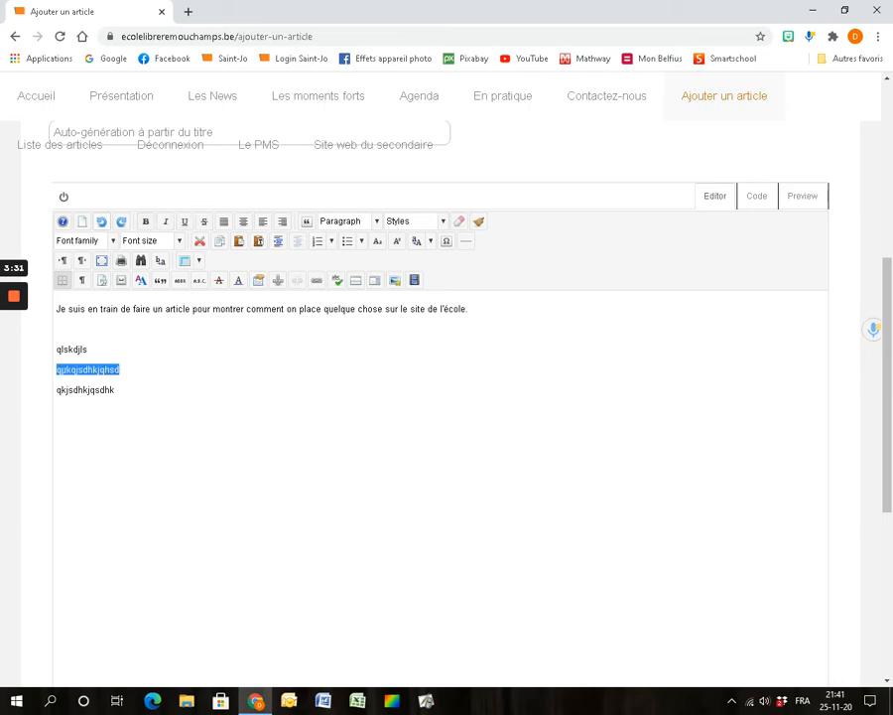
Apply bold and italic to the middle filler line, remove both again, and deselect the text
key("ctrl+b")
key("ctrl+i")
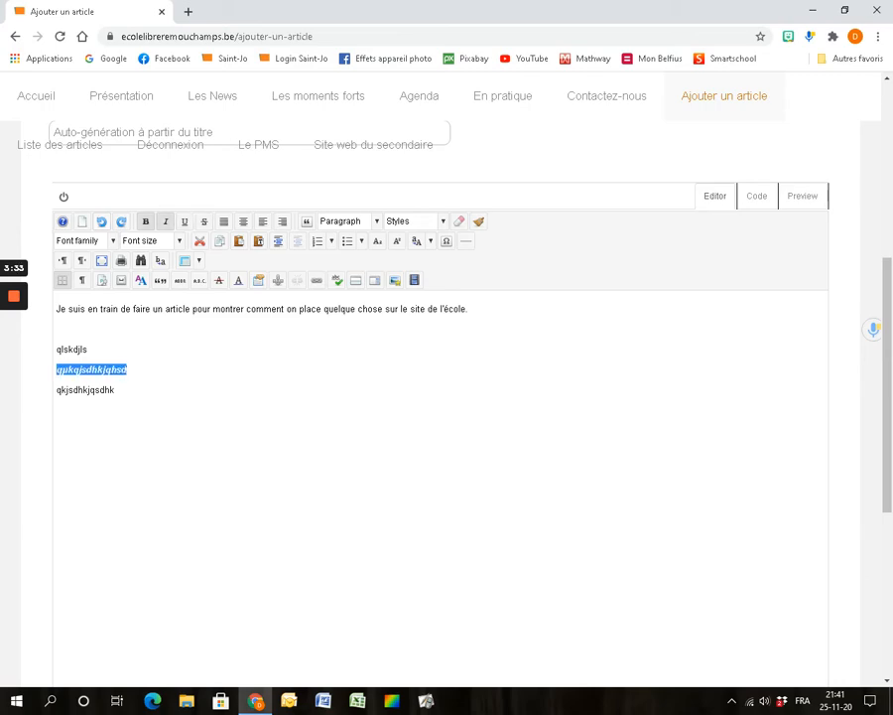
key("ctrl+i")
key("ctrl+b")
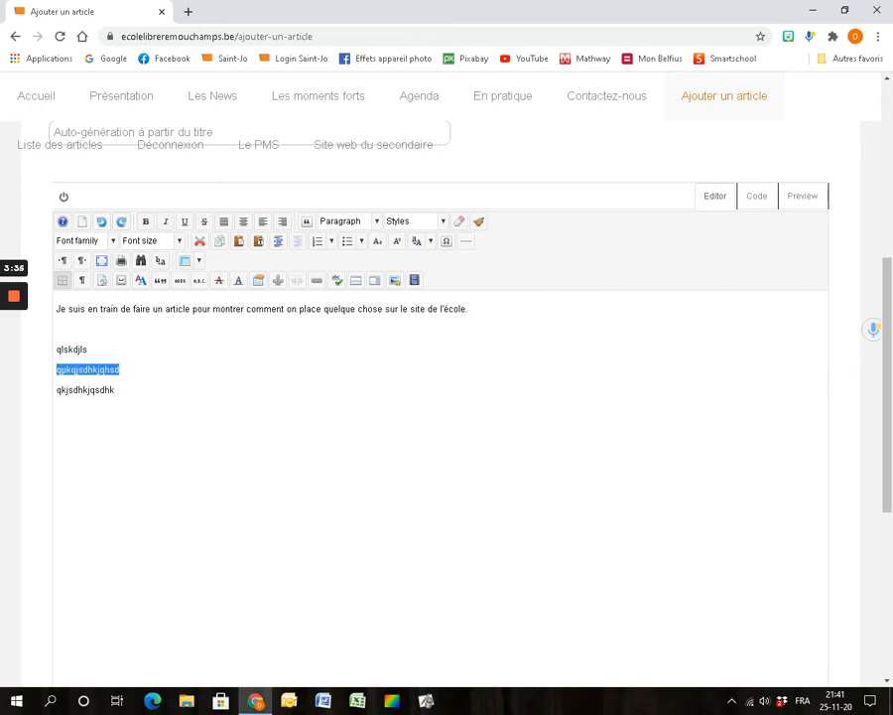
left_click(120, 370)
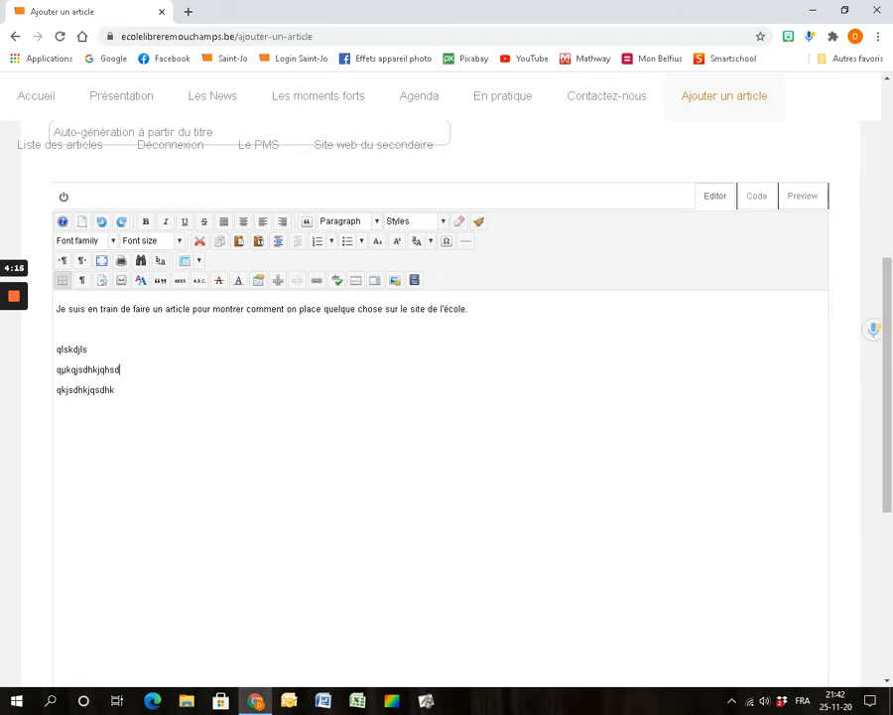
Insert a Read More break on the blank line between the opening sentence and the filler lines
left_click(57, 328)
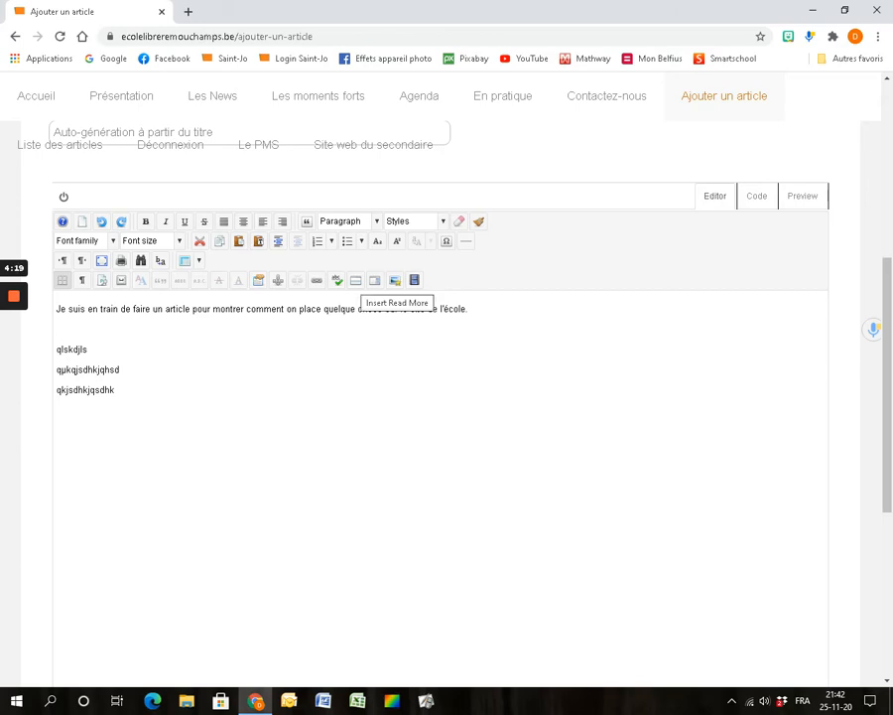
left_click(357, 280)
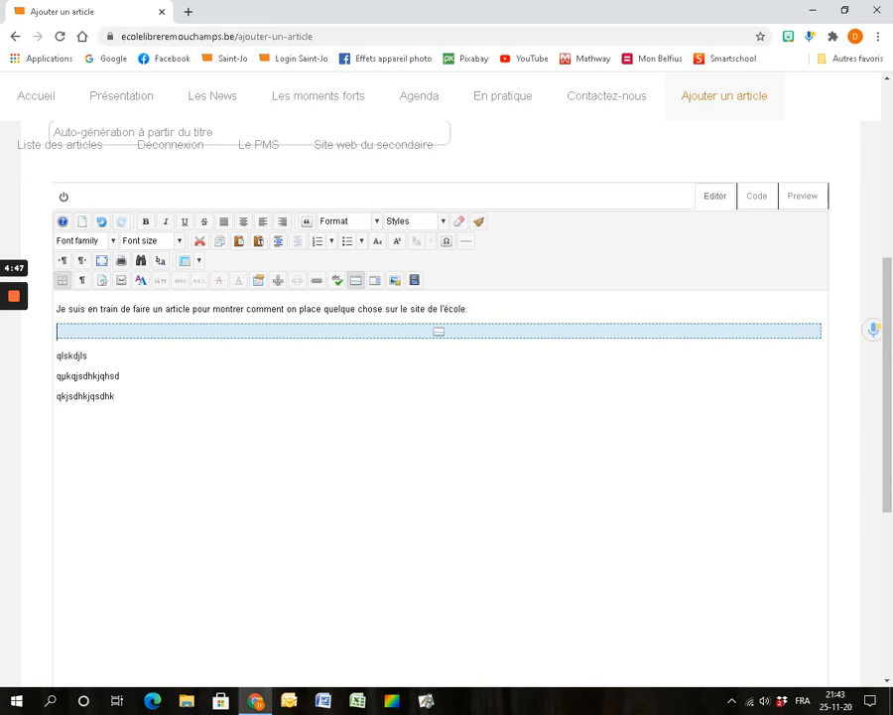
left_click(115, 396)
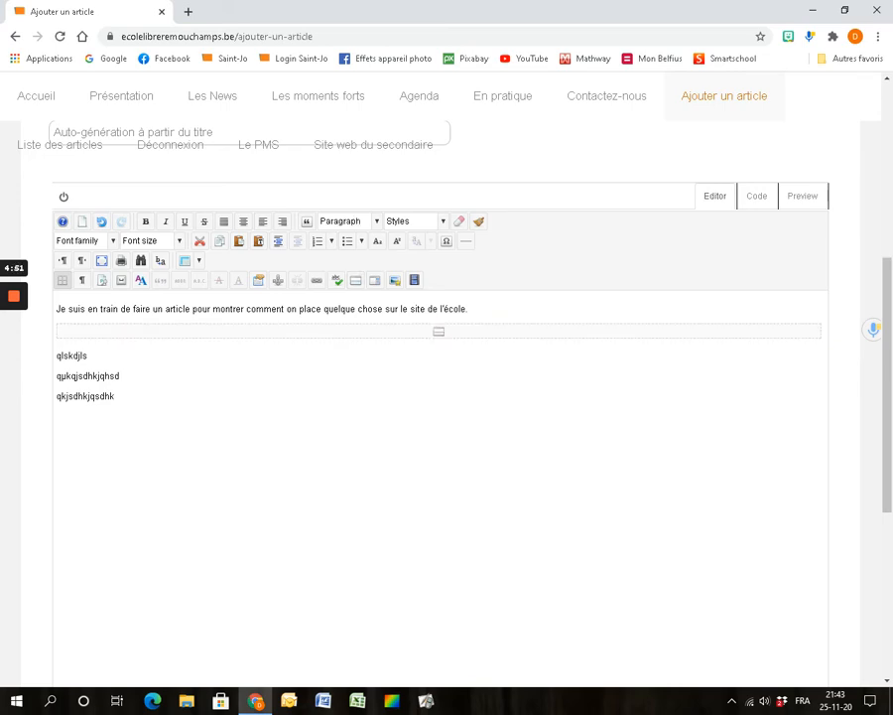
Start an image insertion on a new line below the filler text and browse to SaintJo/Photos/2020-2021/3-Novembre
key("Return")
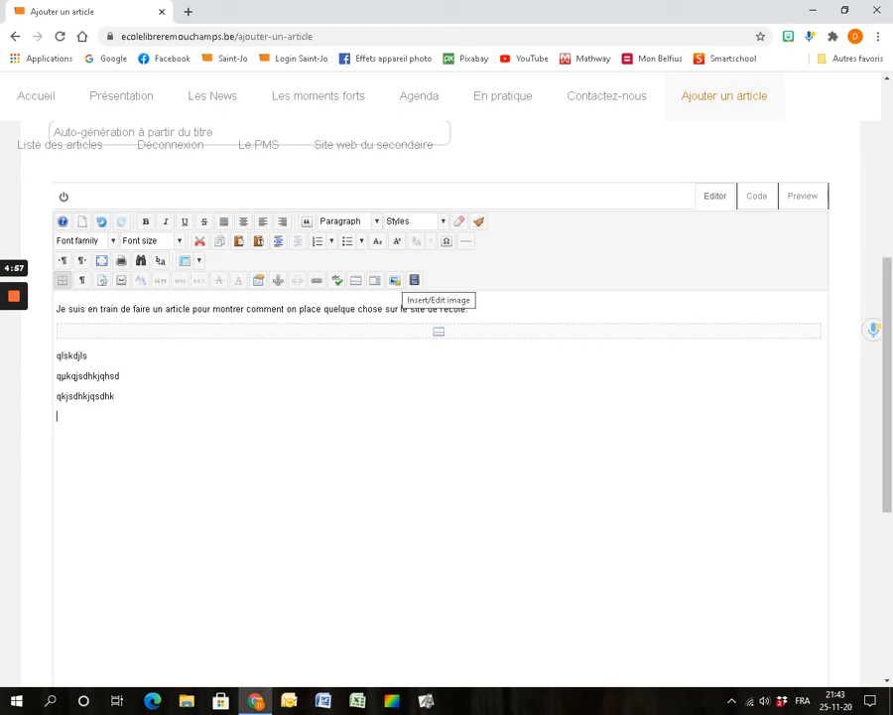
left_click(395, 280)
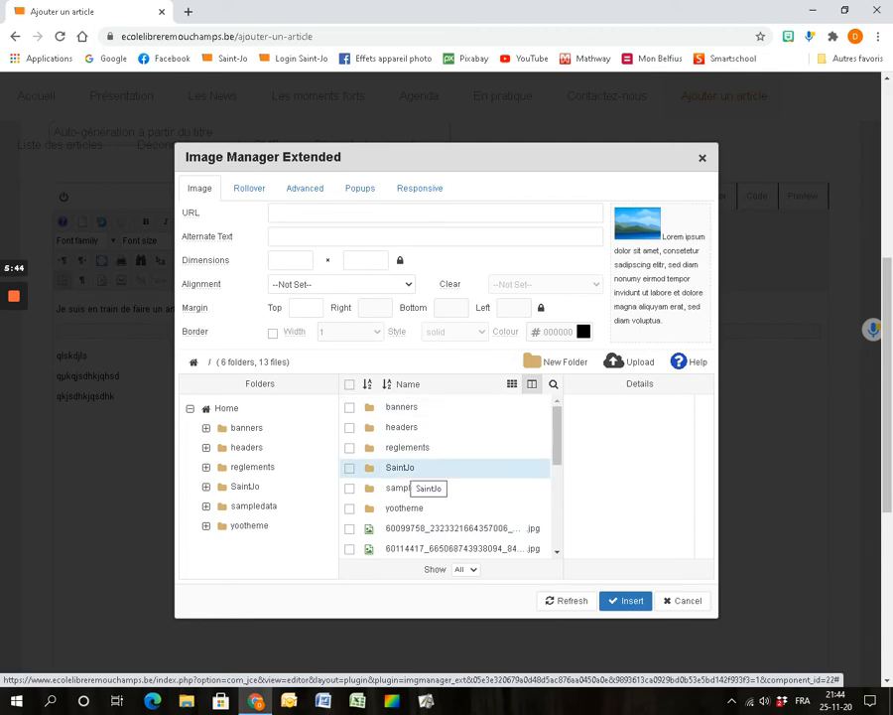
double_click(400, 467)
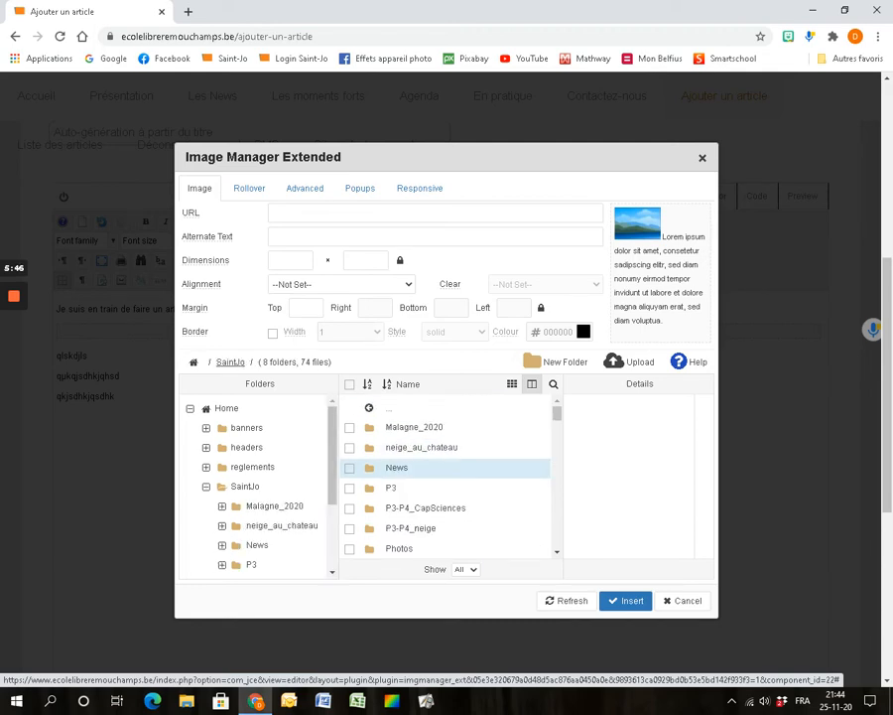
double_click(399, 548)
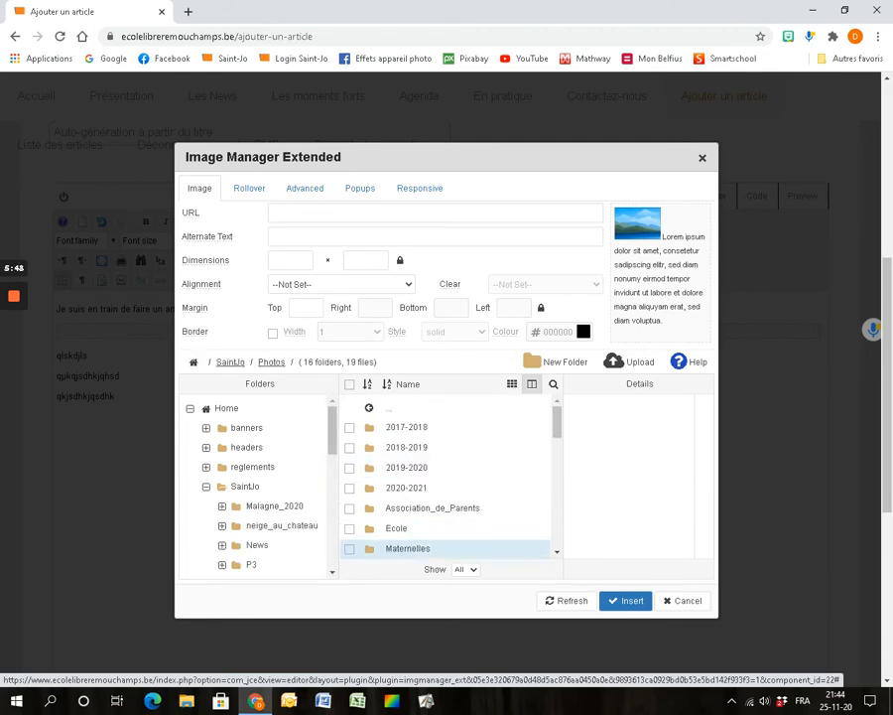
double_click(406, 487)
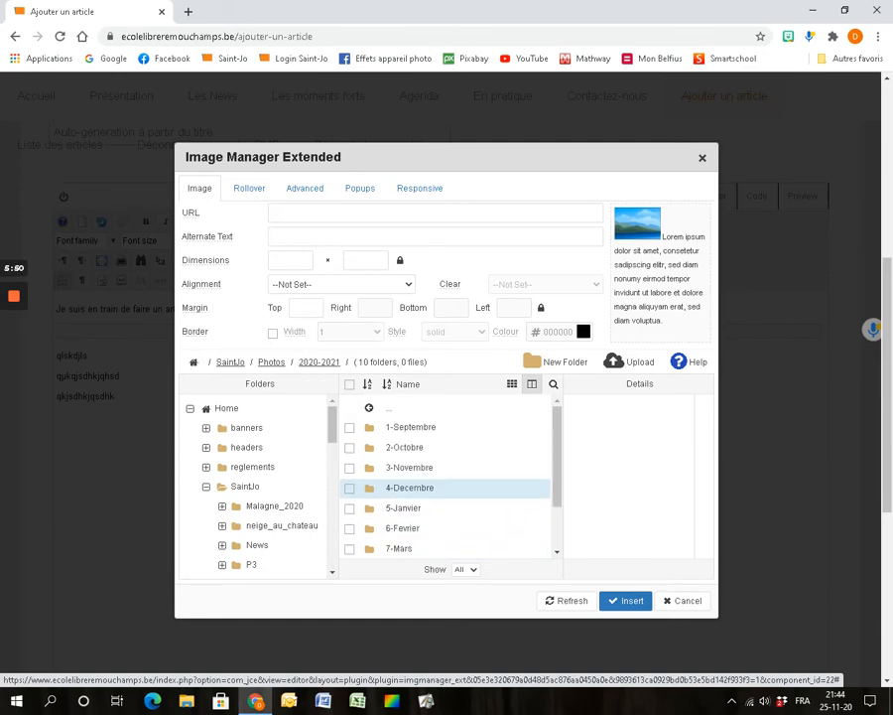
double_click(409, 467)
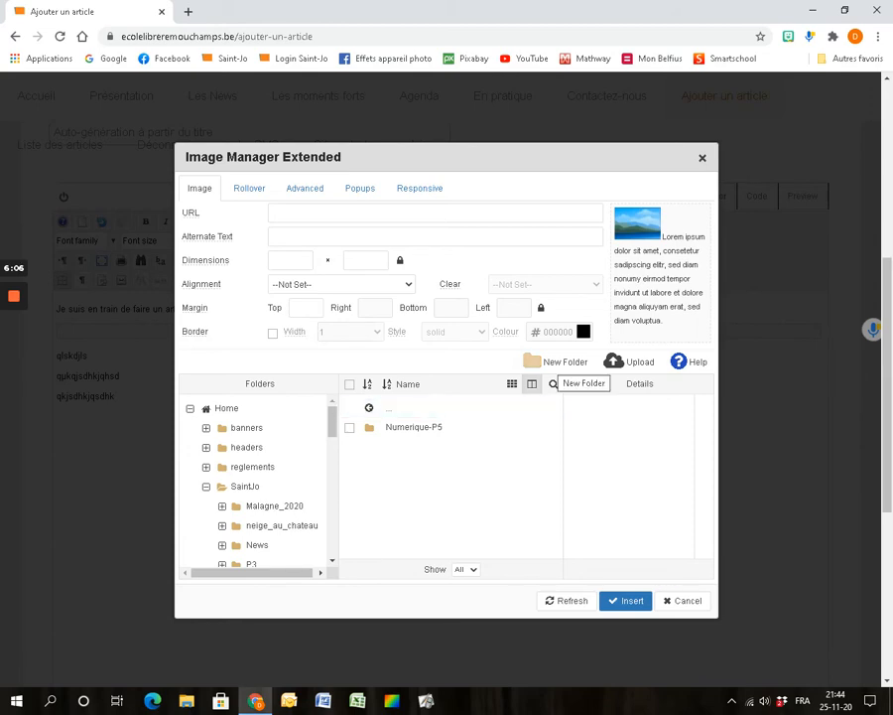
Create a folder named Tuto inside 3-Novembre and open it
left_click(556, 361)
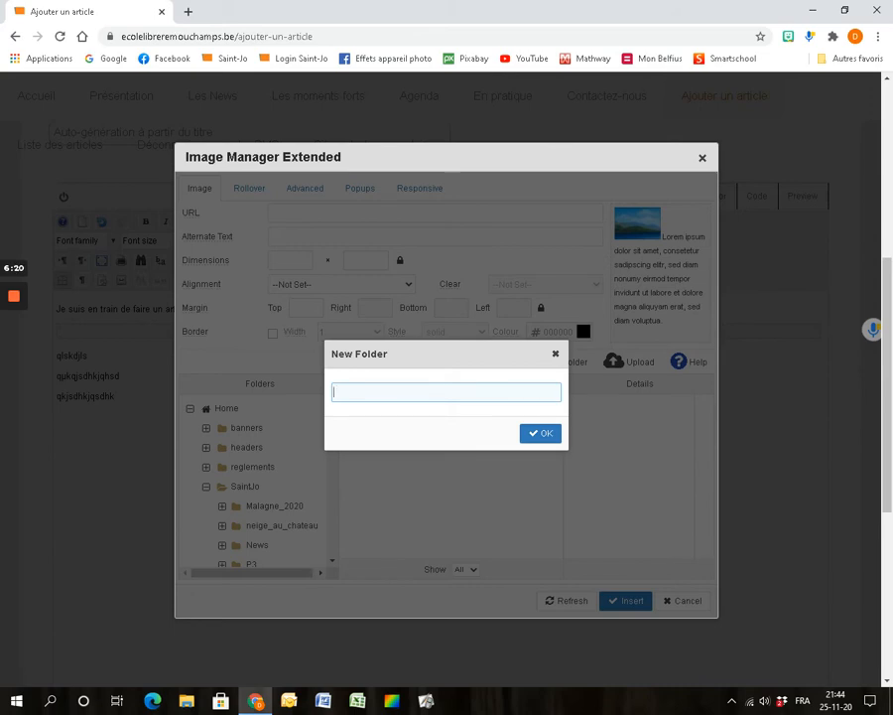
type("Tuto")
key("Return")
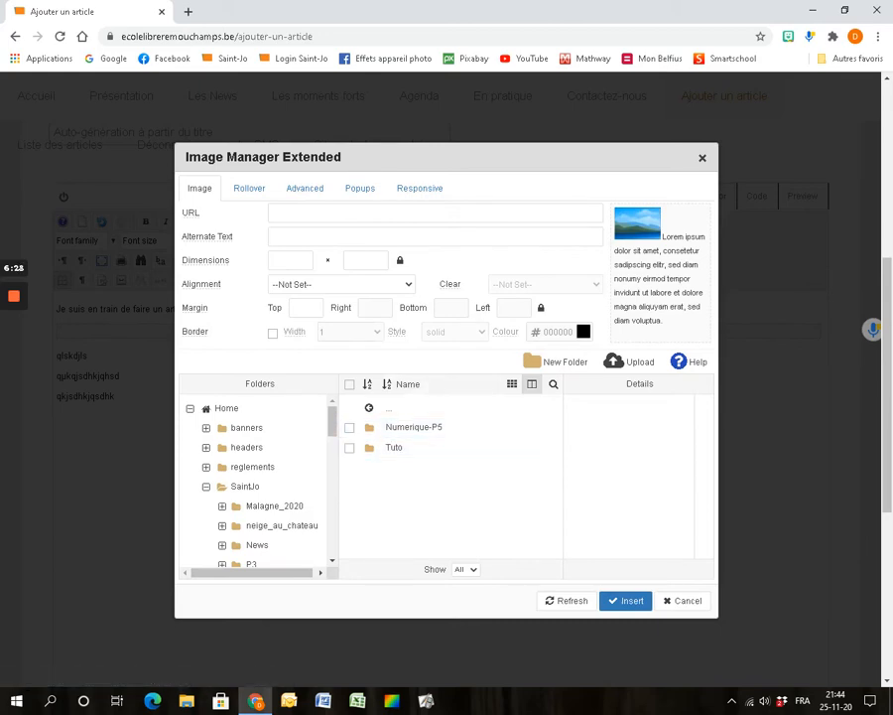
left_click(394, 448)
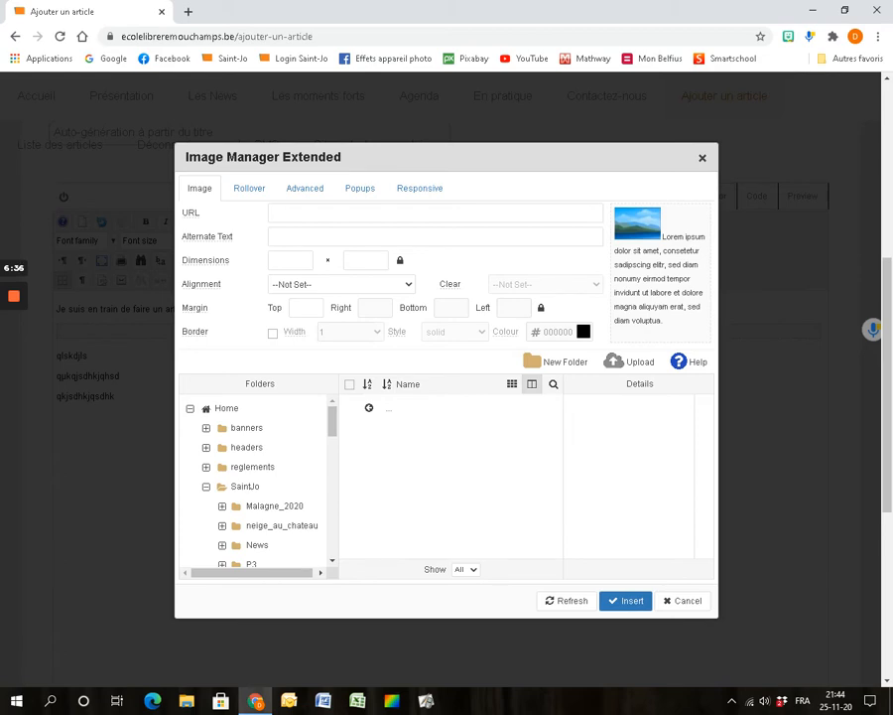
Upload all seven Classes de mer photos, including the couverture one, from the local Classes de mer folder
left_click(629, 361)
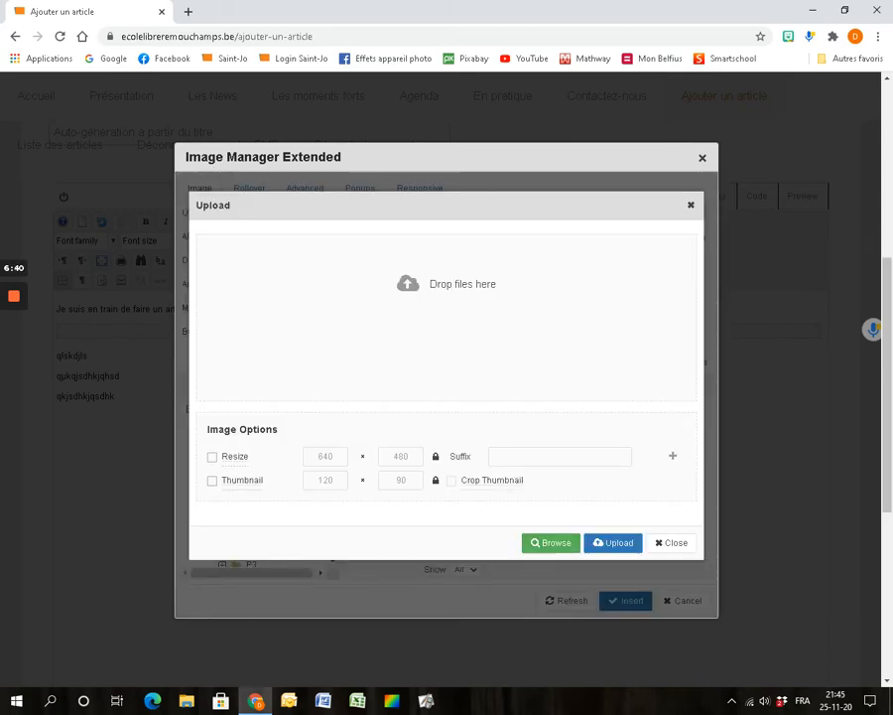
left_click(550, 543)
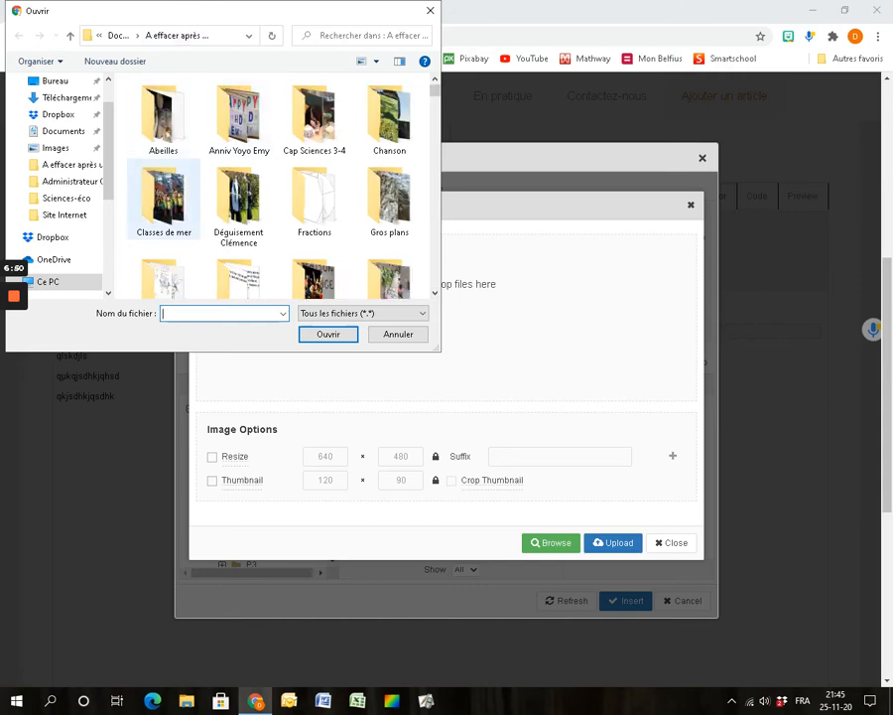
double_click(164, 199)
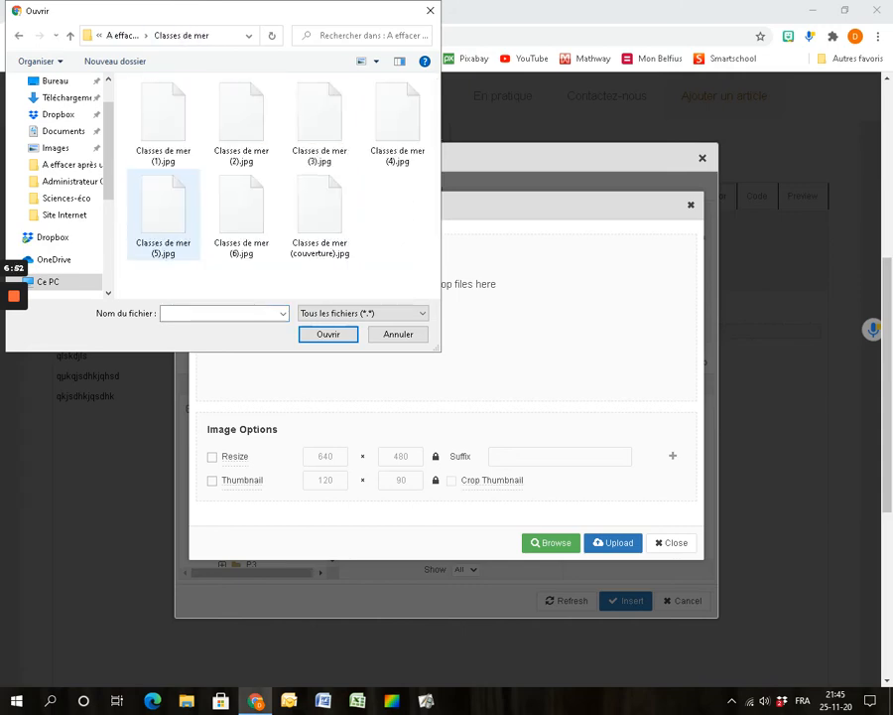
left_click(163, 144)
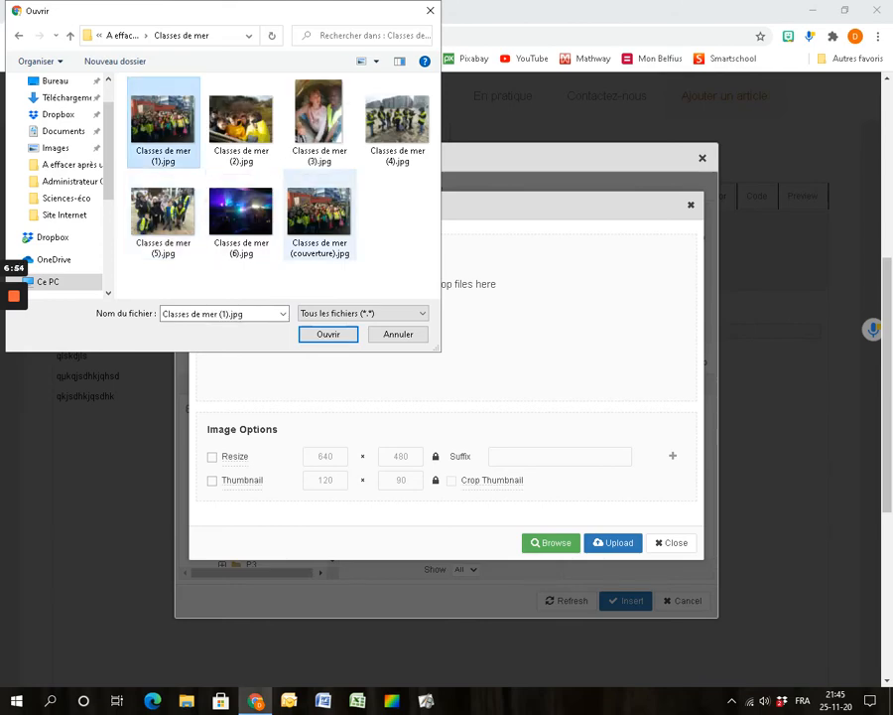
left_click(319, 219, "shift")
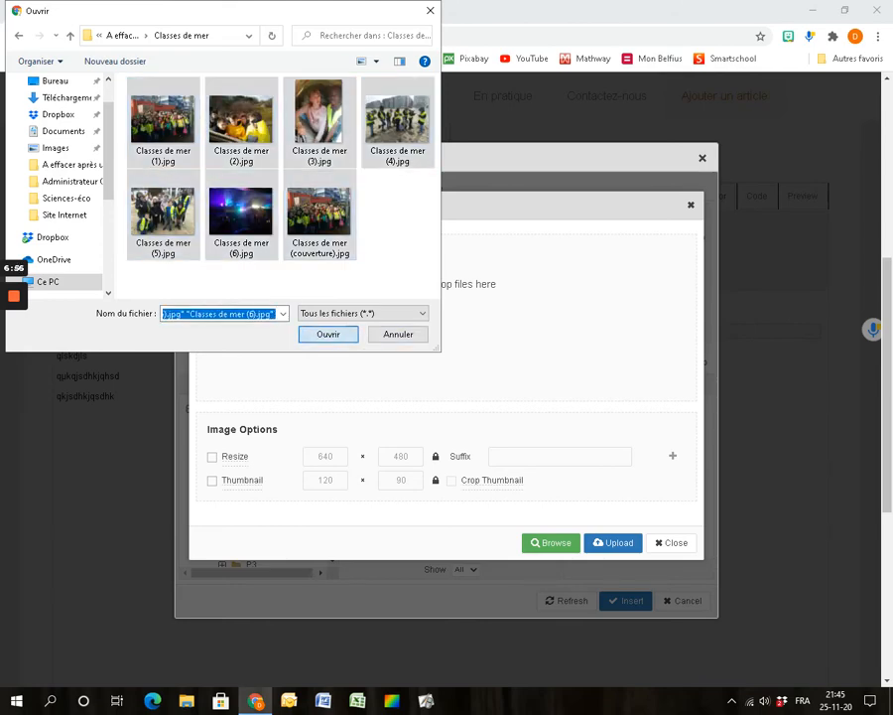
key("Return")
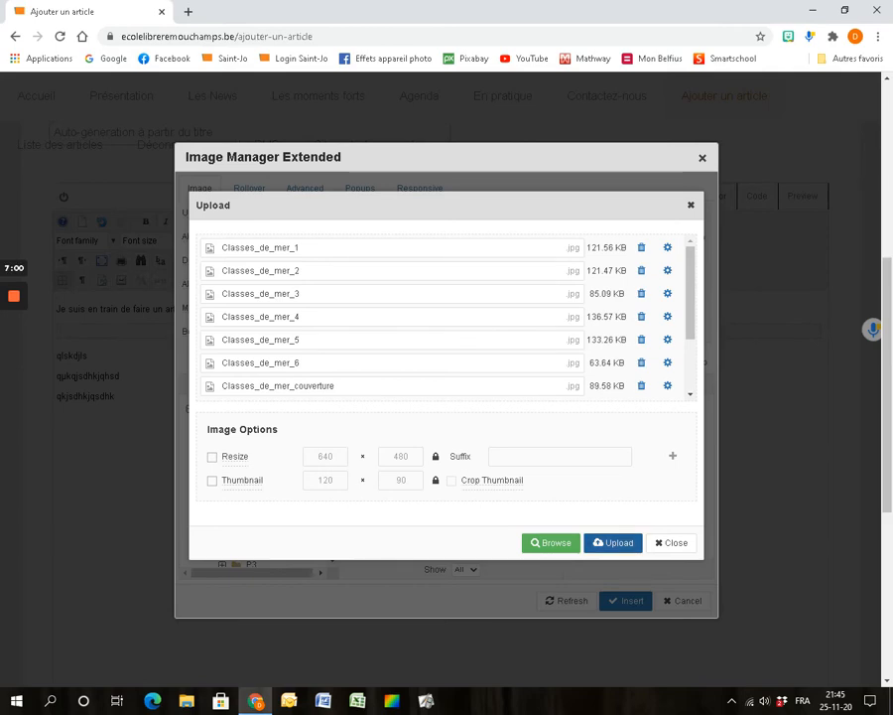
left_click(613, 543)
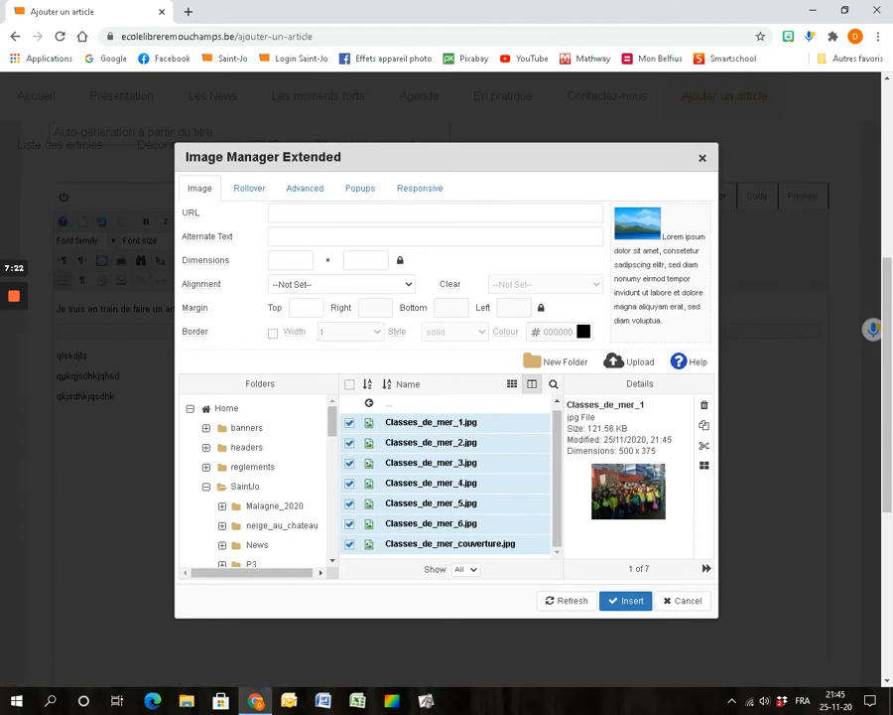
Exclude and re-include Classes_de_mer_2.jpg and Classes_de_mer_4.jpg, and clear the selection of all uploaded photos
left_click(349, 443)
left_click(350, 483)
left_click(349, 483)
left_click(350, 443)
left_click(350, 384)
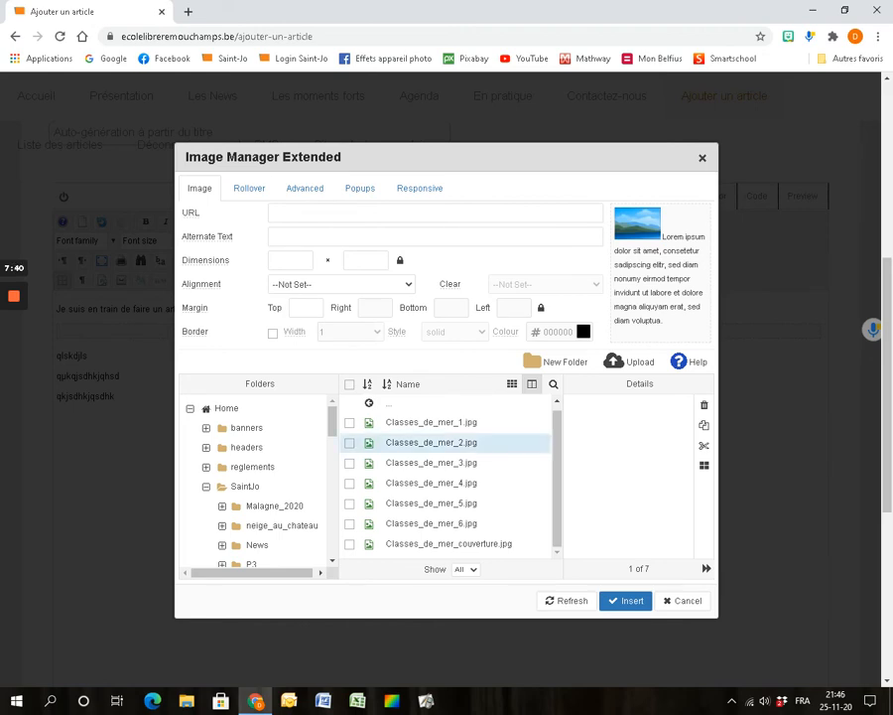
Insert the photos Classes_de_mer_1.jpg to Classes_de_mer_6.jpg into the article, leaving out Classes_de_mer_couverture.jpg
left_click(431, 423)
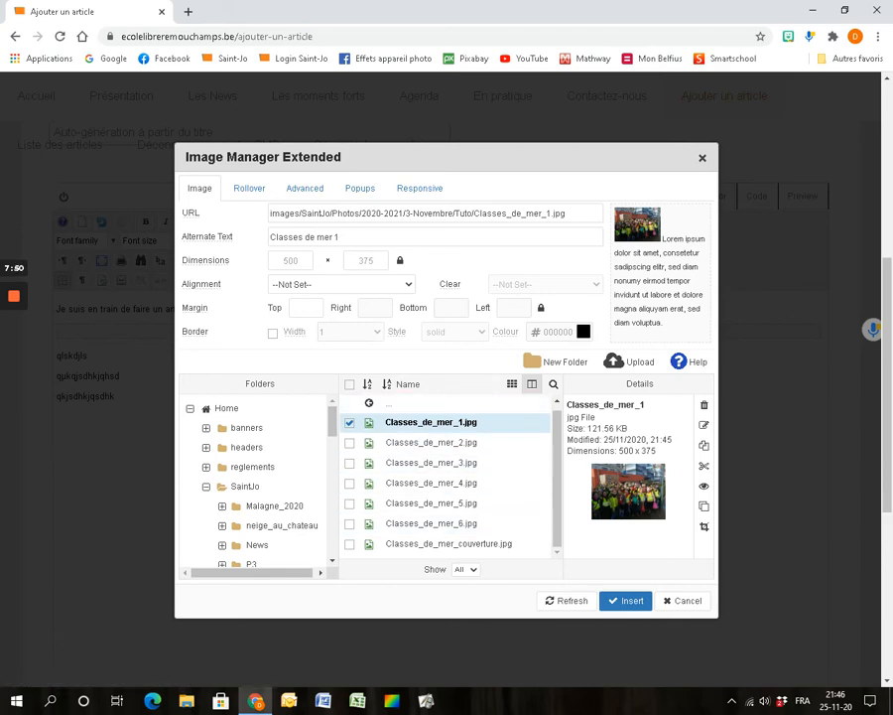
left_click(349, 384)
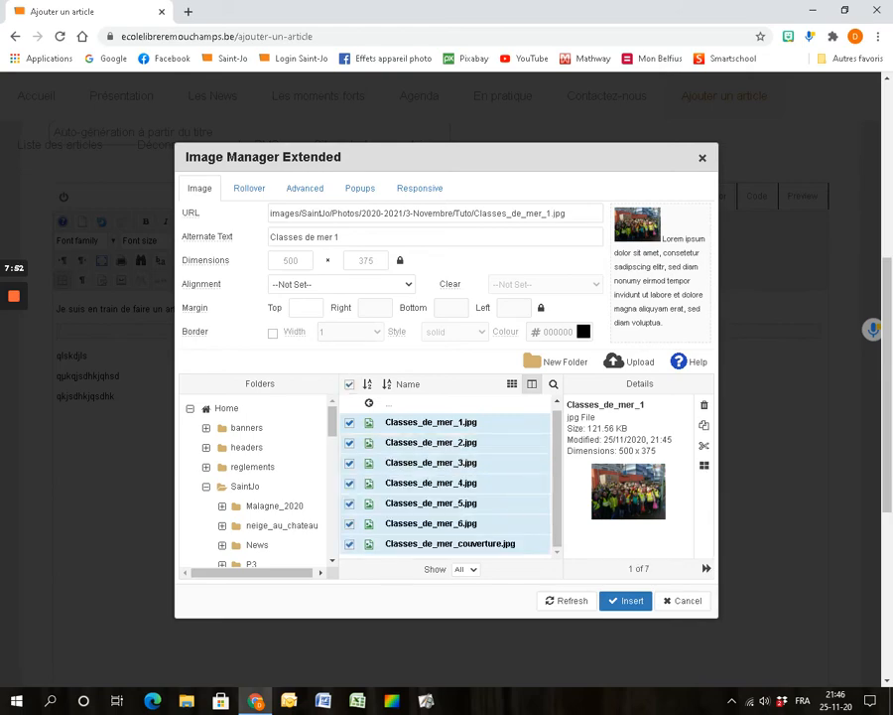
left_click(349, 544)
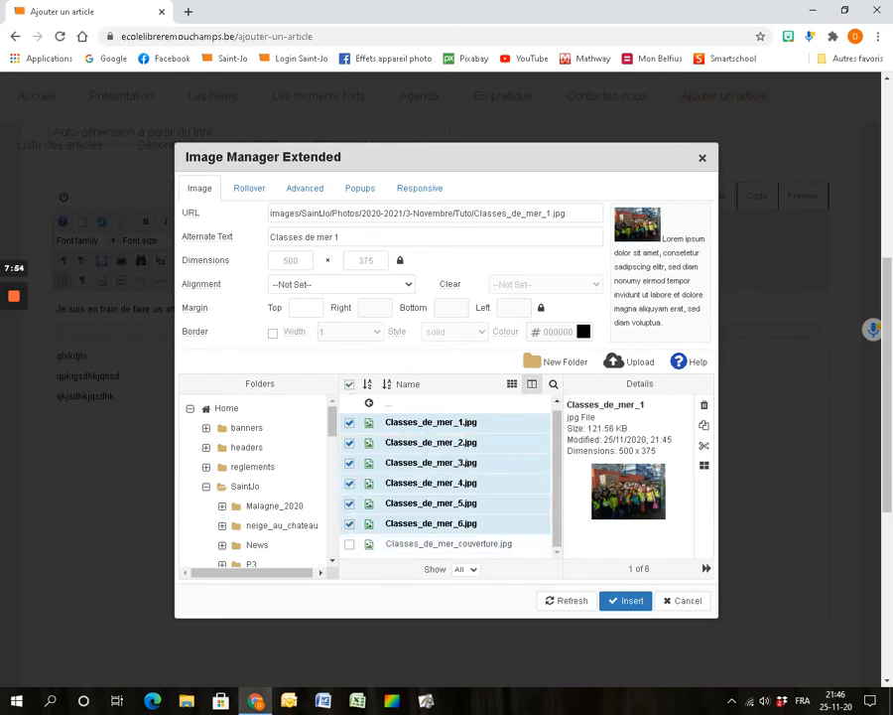
left_click(626, 600)
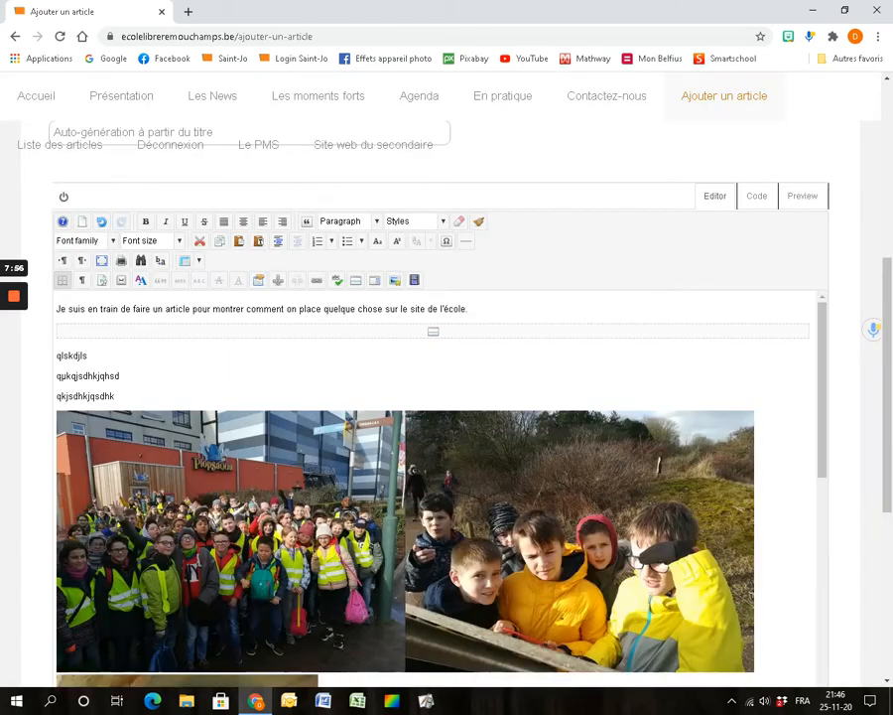
Separate the inserted photos with line breaks so that each one stands on its own line
scroll(437, 487, "down", 10)
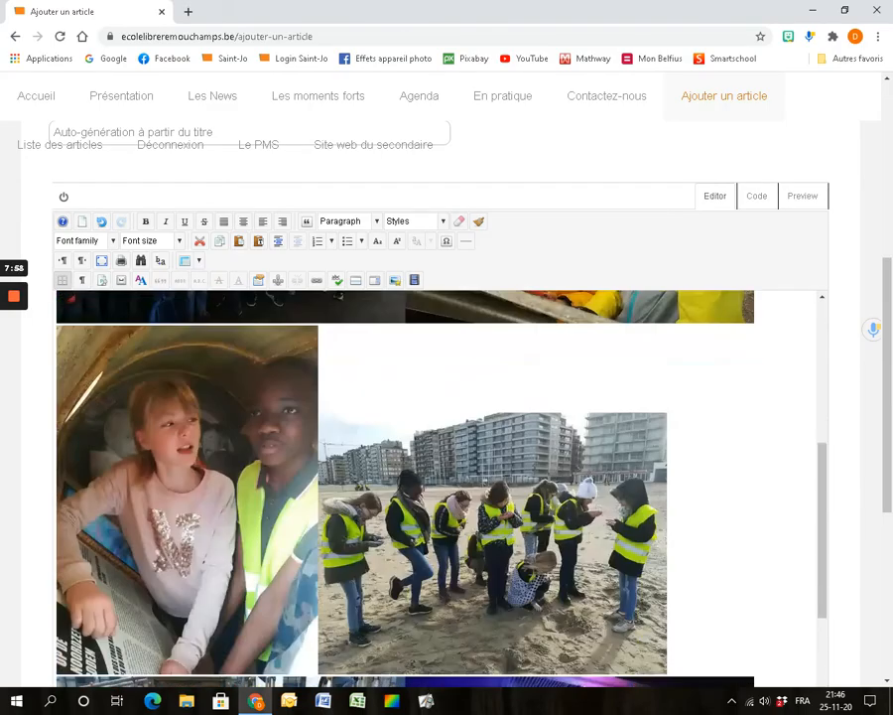
scroll(437, 486, "up", 10)
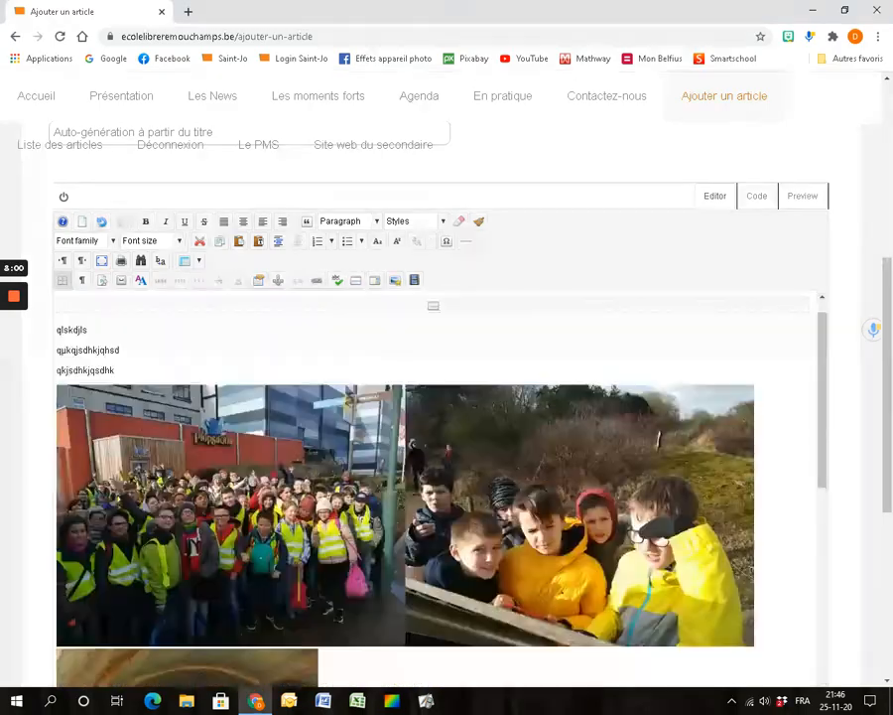
scroll(436, 486, "down", 1)
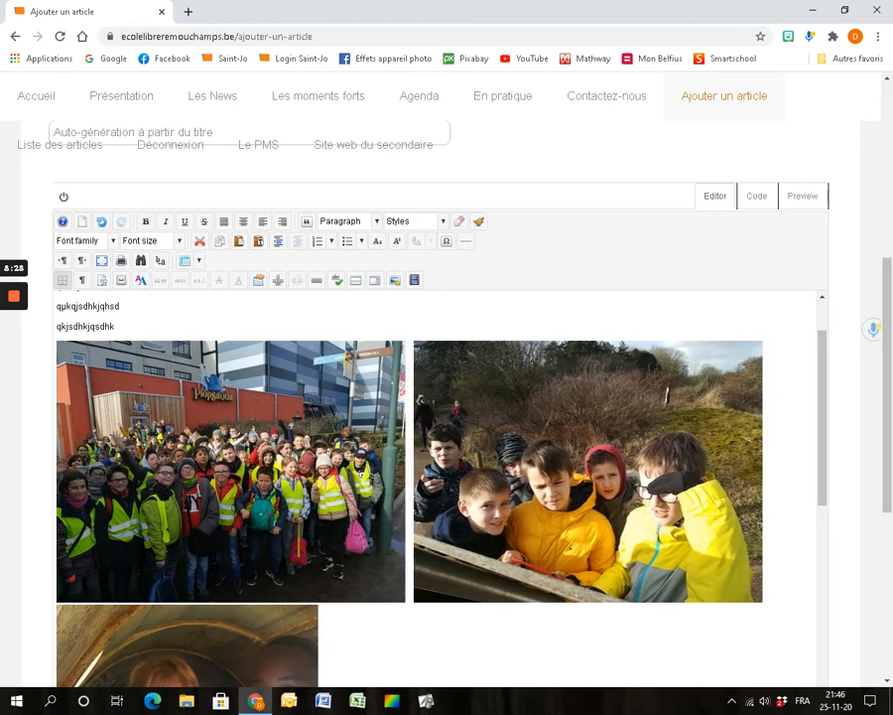
key("Return")
key("Right")
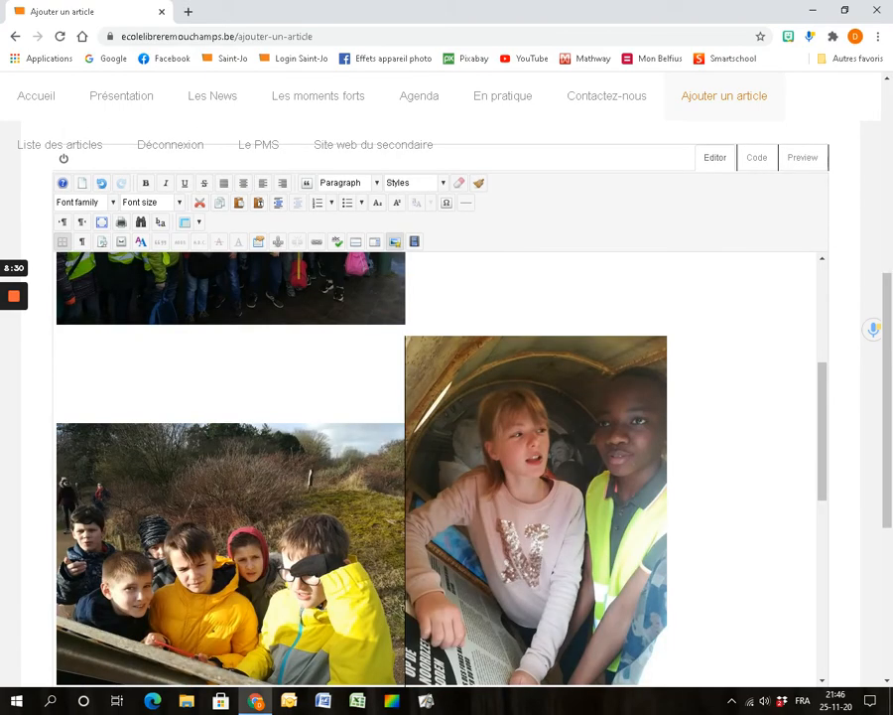
key("Return")
key("Right")
key("Return")
key("Right")
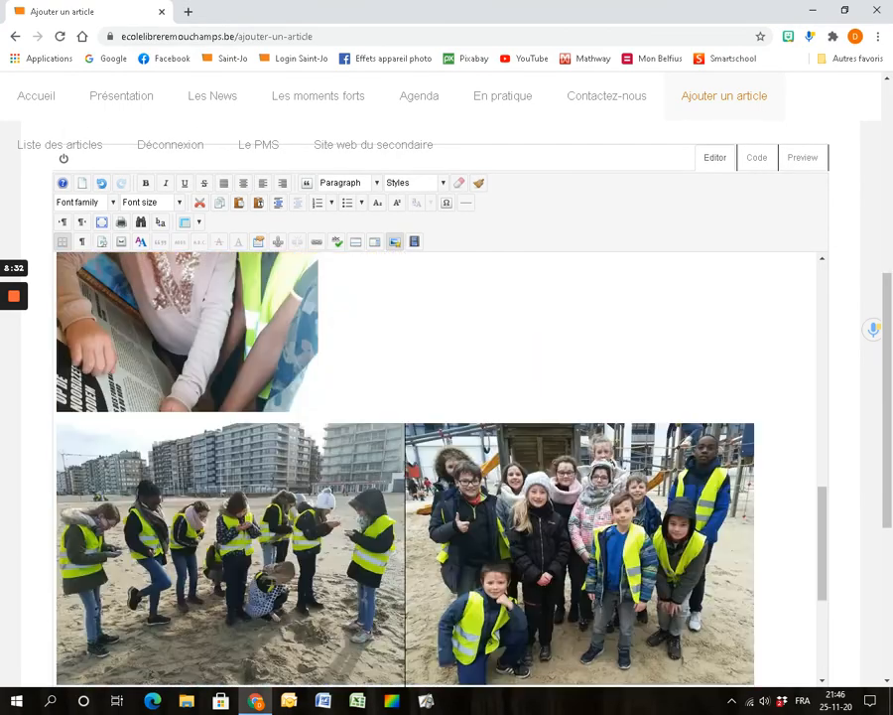
key("Return")
key("Right")
key("Return")
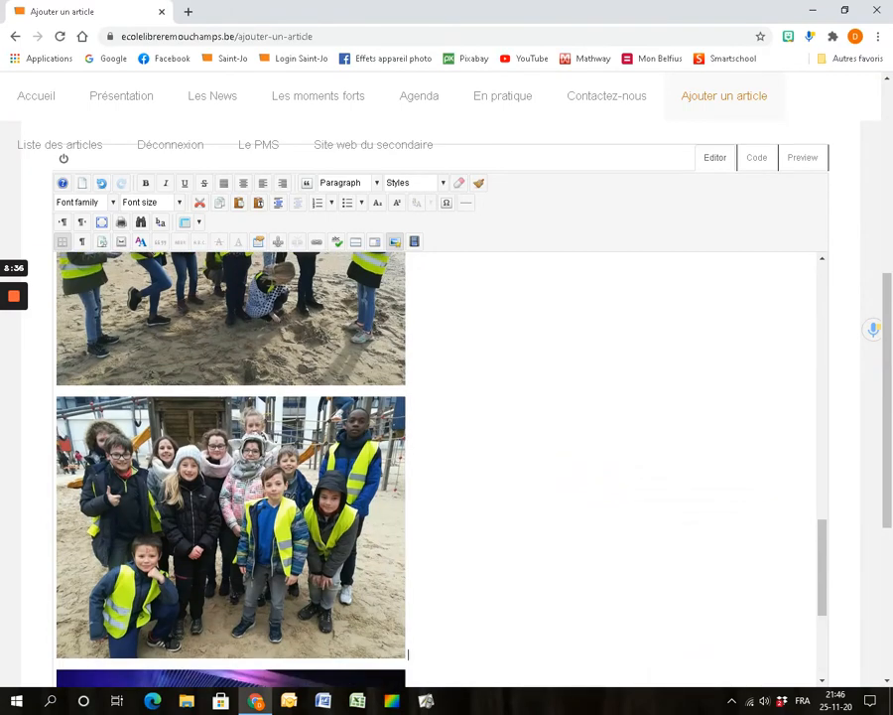
Add the filler text "qksjdhkqjshkjqhsd" beside the playground group photo and "qkjsdhqksjqkjsdq" on a new line below it
type("qksjdhkqjshkjqhsd")
key("Return")
type("qksjdhq")
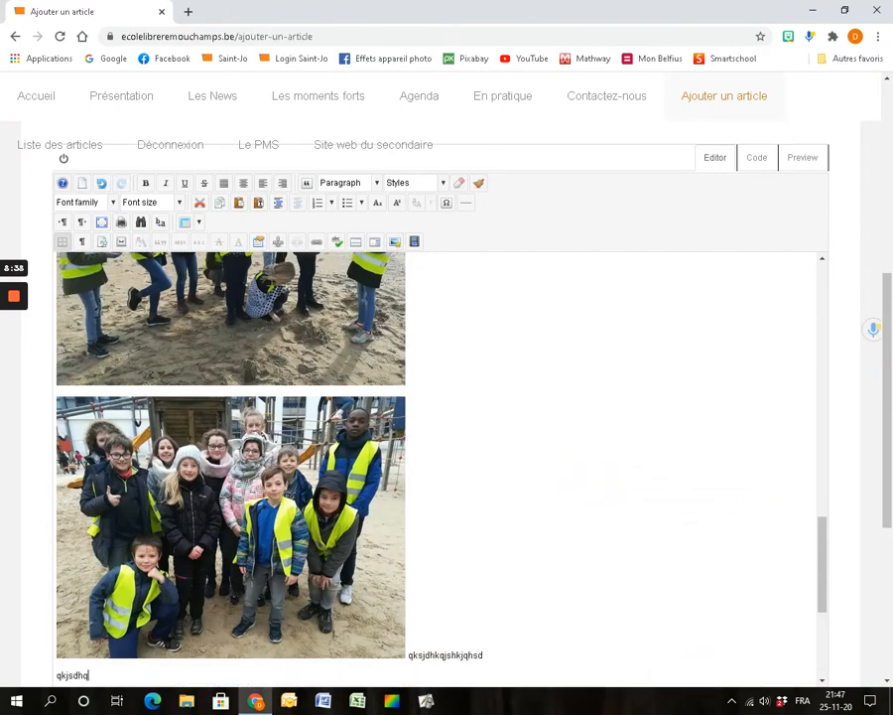
type("ksjqkjsdq")
Review the whole article's text and photo layout, and return to the article's title and settings sections
scroll(437, 466, "down", 4)
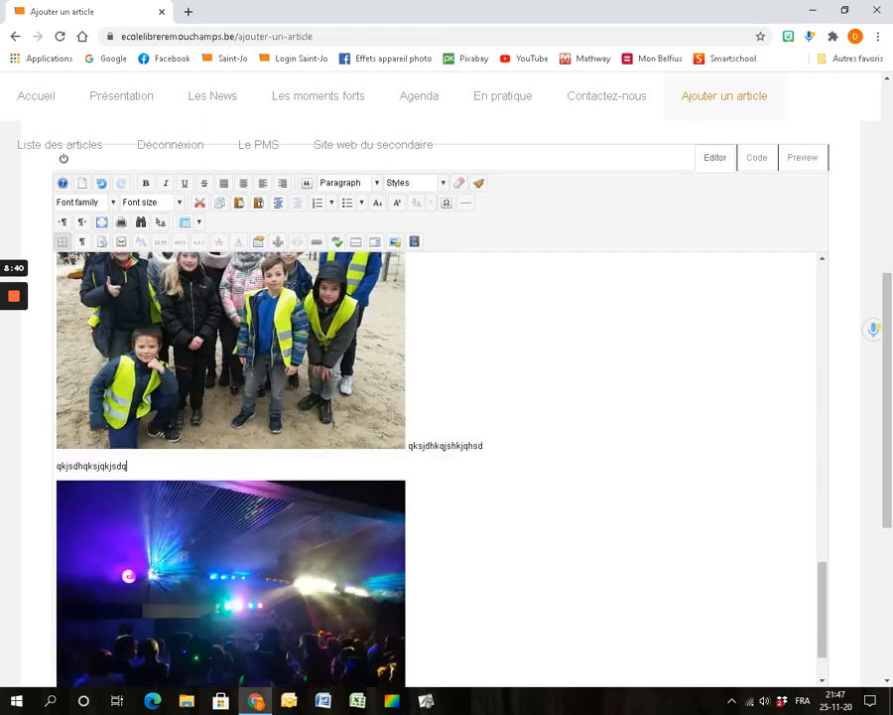
scroll(436, 467, "up", 4)
scroll(436, 466, "up", 1)
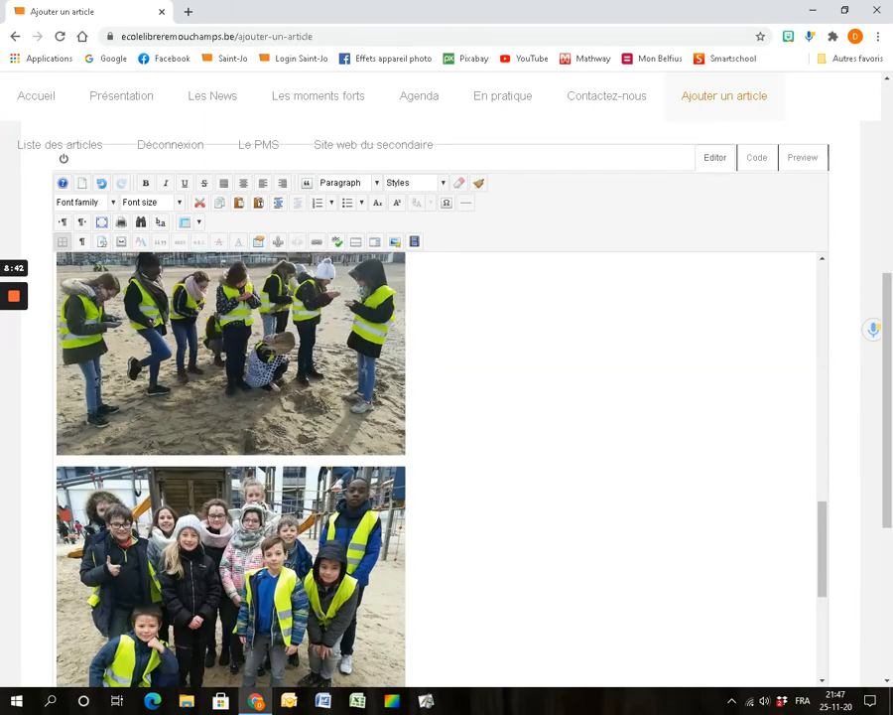
scroll(437, 467, "up", 10)
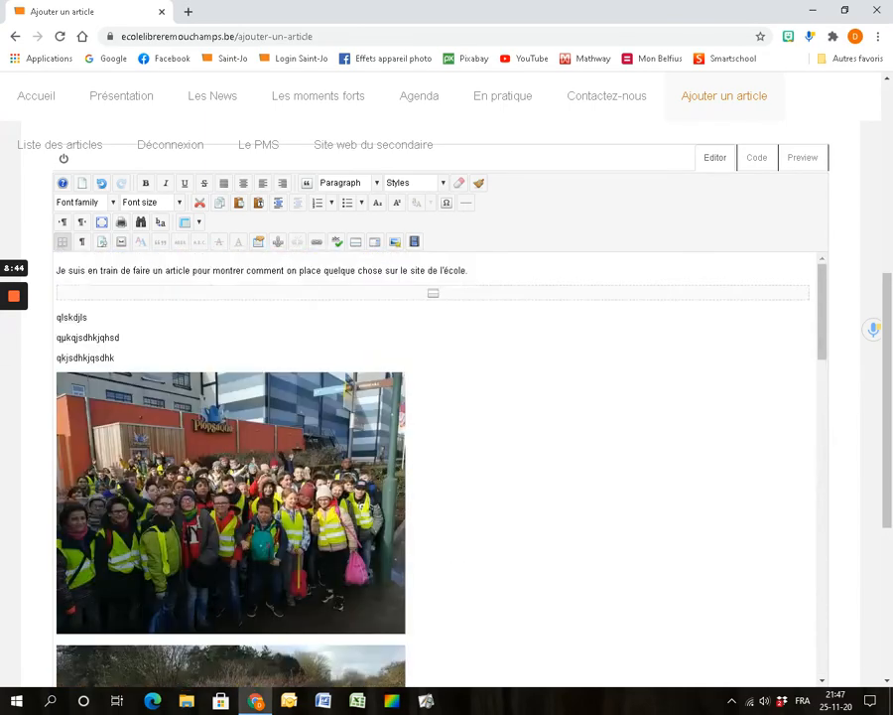
scroll(437, 466, "down", 6)
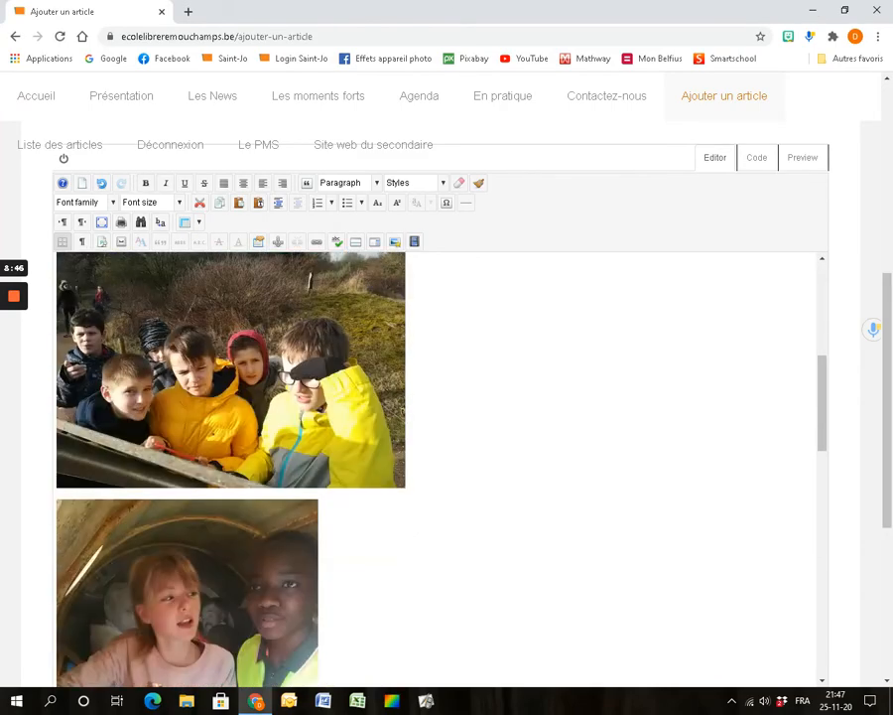
scroll(437, 467, "down", 14)
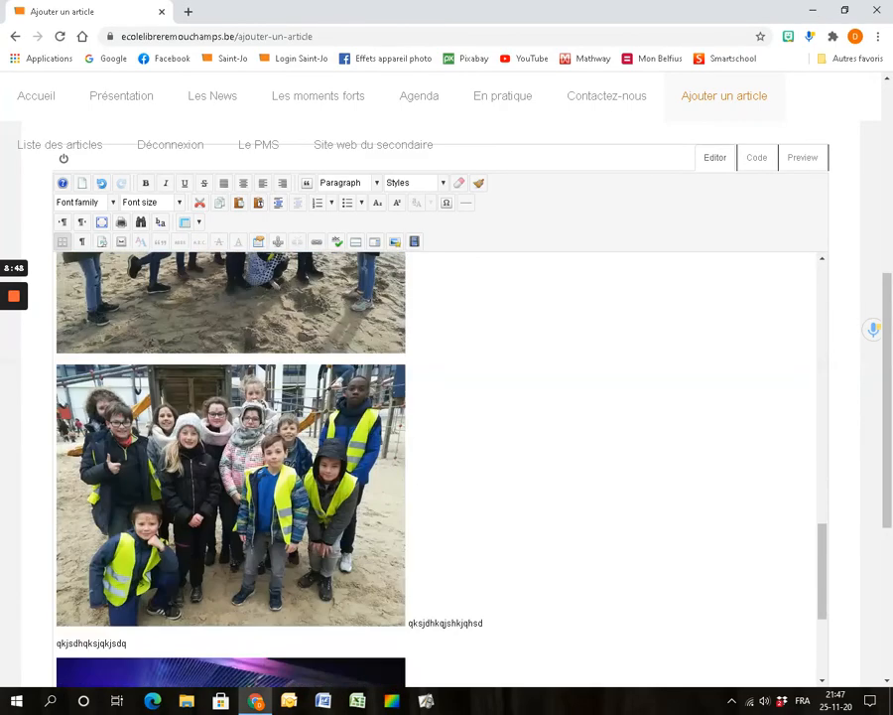
scroll(437, 466, "down", 3)
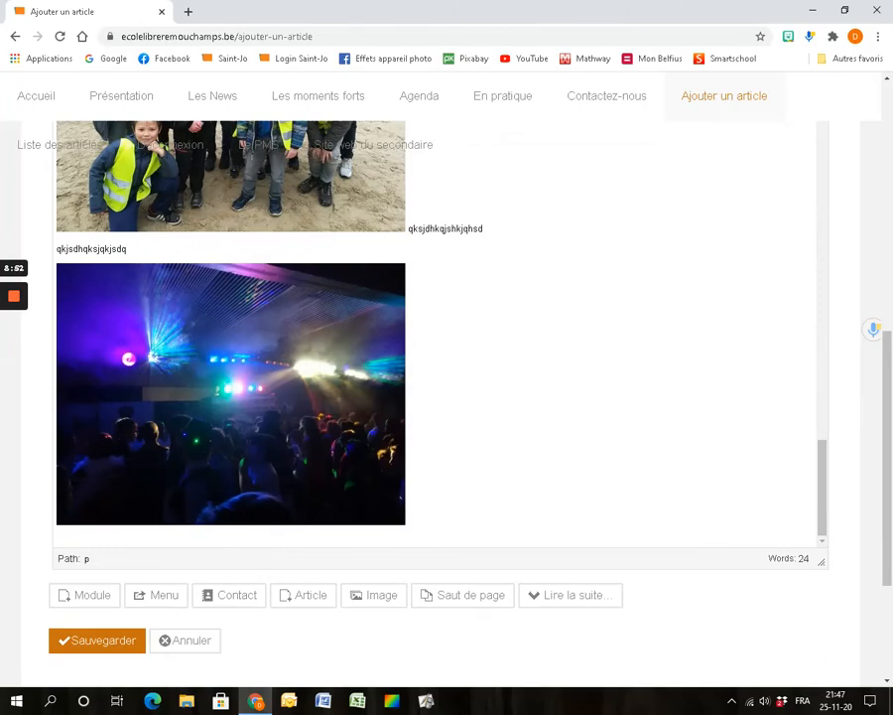
scroll(437, 397, "up", 6)
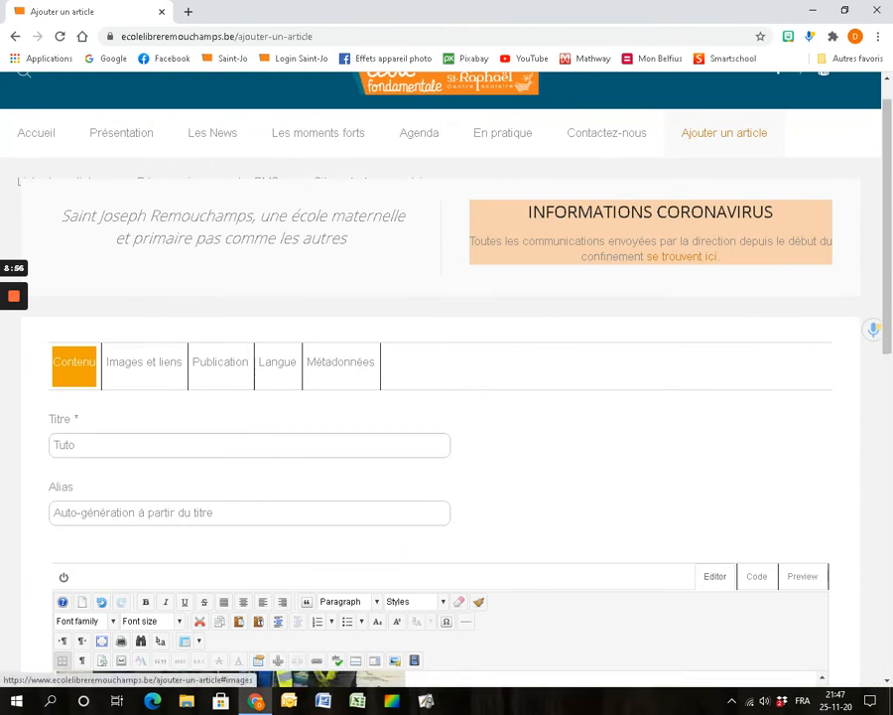
Set the article's intro image to Classes_de_mer_couverture.jpg from the SaintJo/Photos/2020-2021/3-Novembre folder
left_click(144, 362)
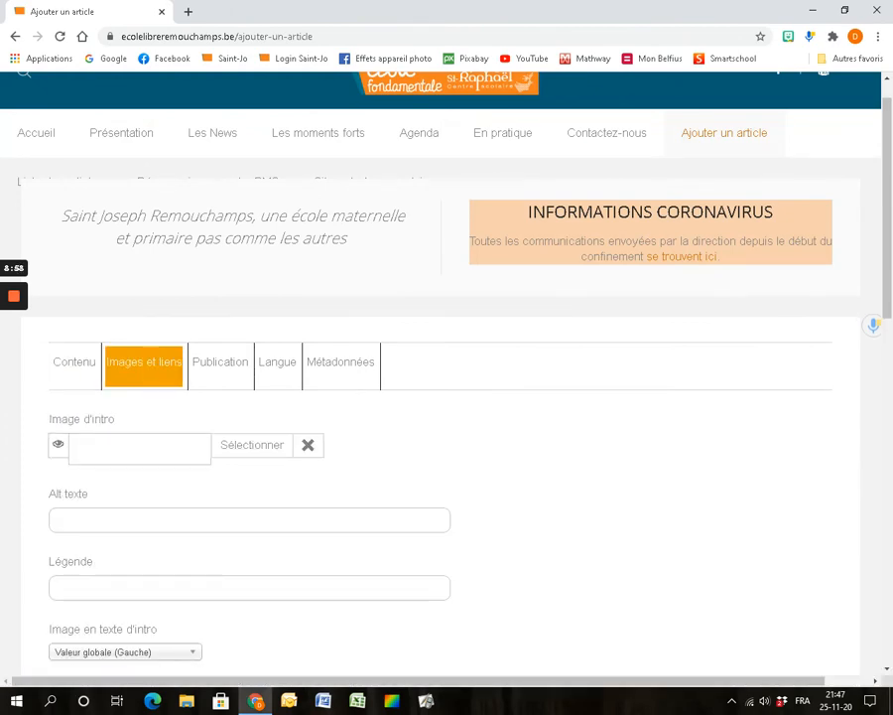
scroll(447, 397, "down", 8)
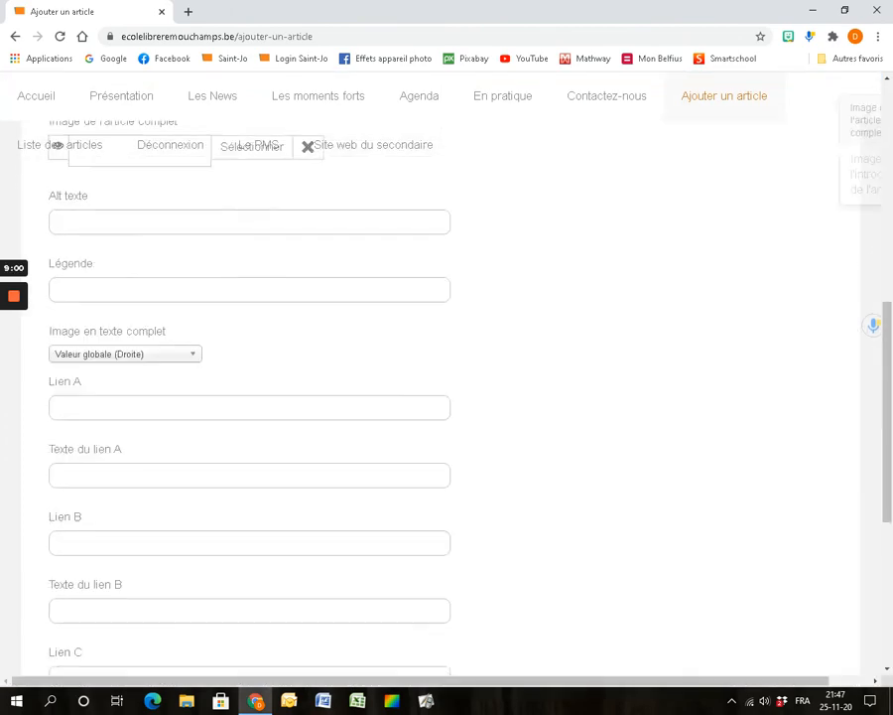
scroll(447, 397, "up", 5)
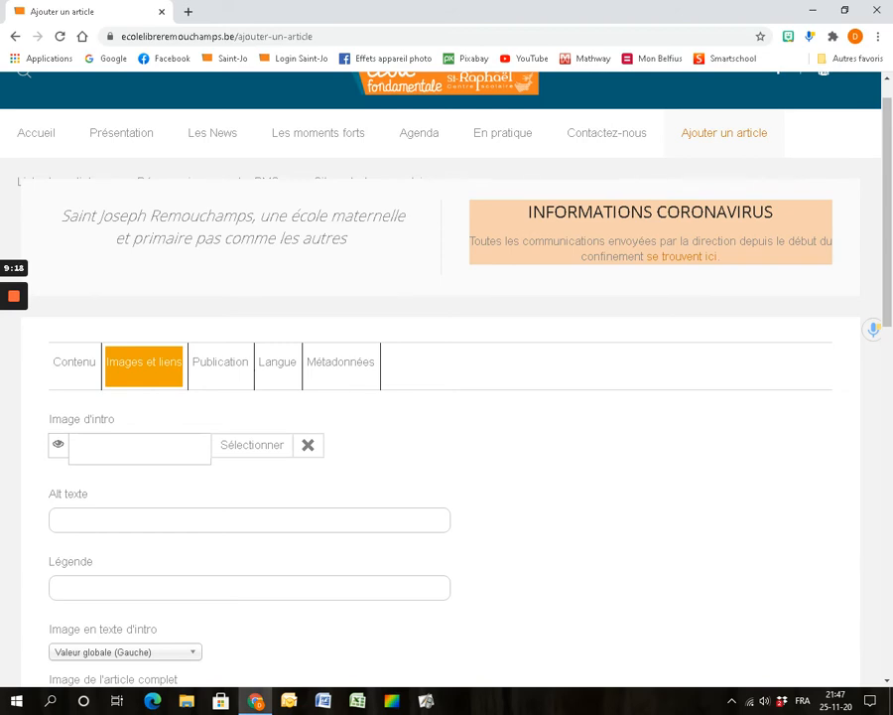
left_click(252, 444)
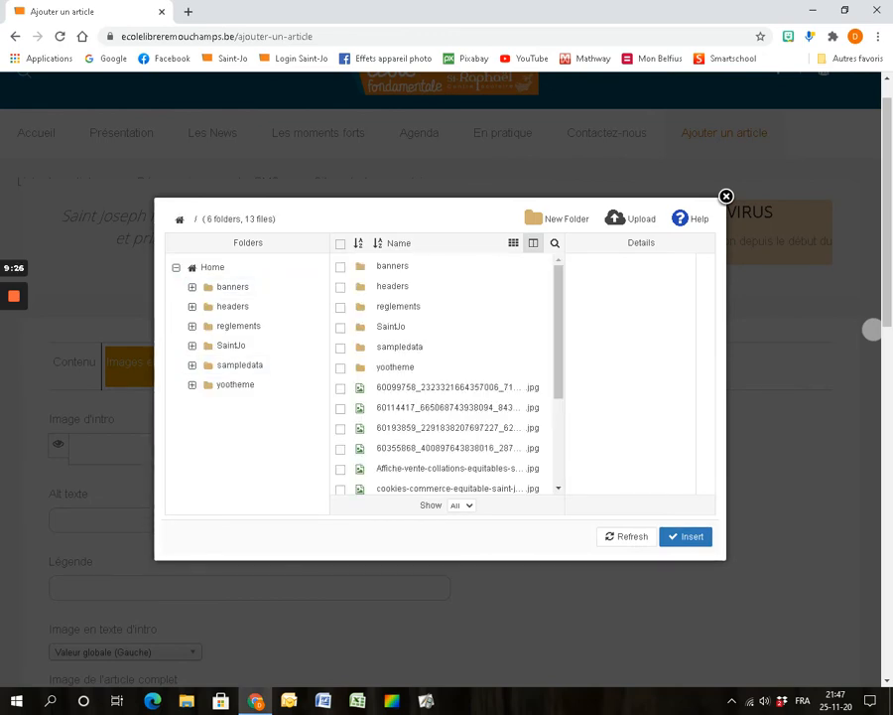
double_click(391, 327)
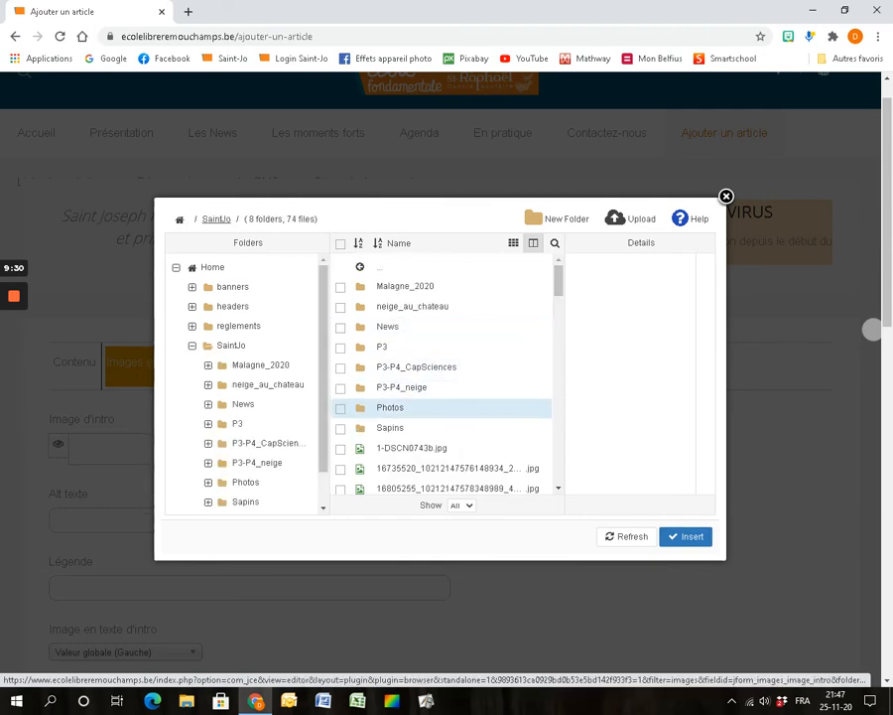
double_click(390, 407)
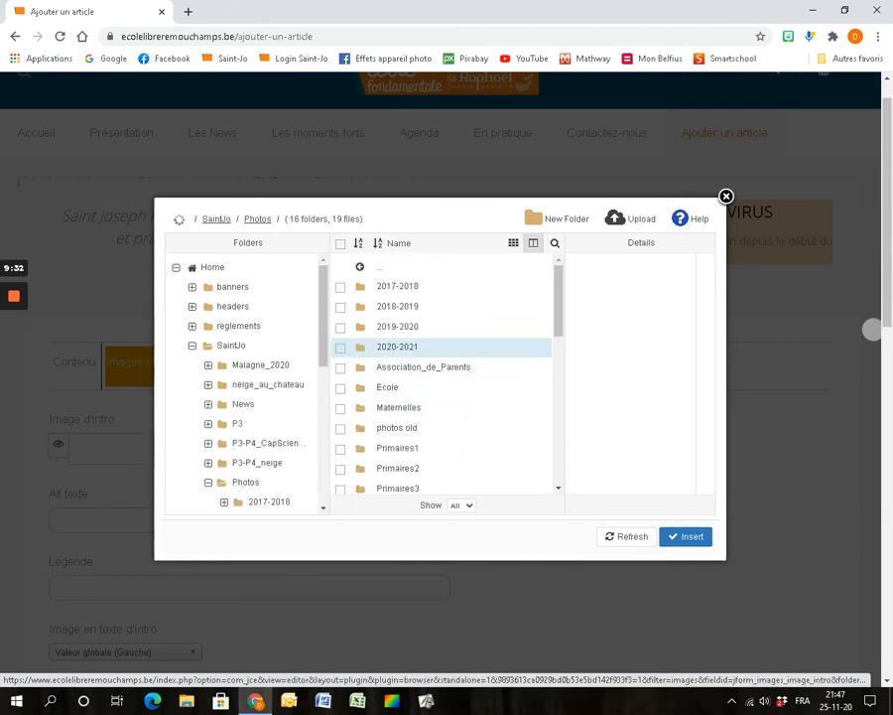
double_click(400, 327)
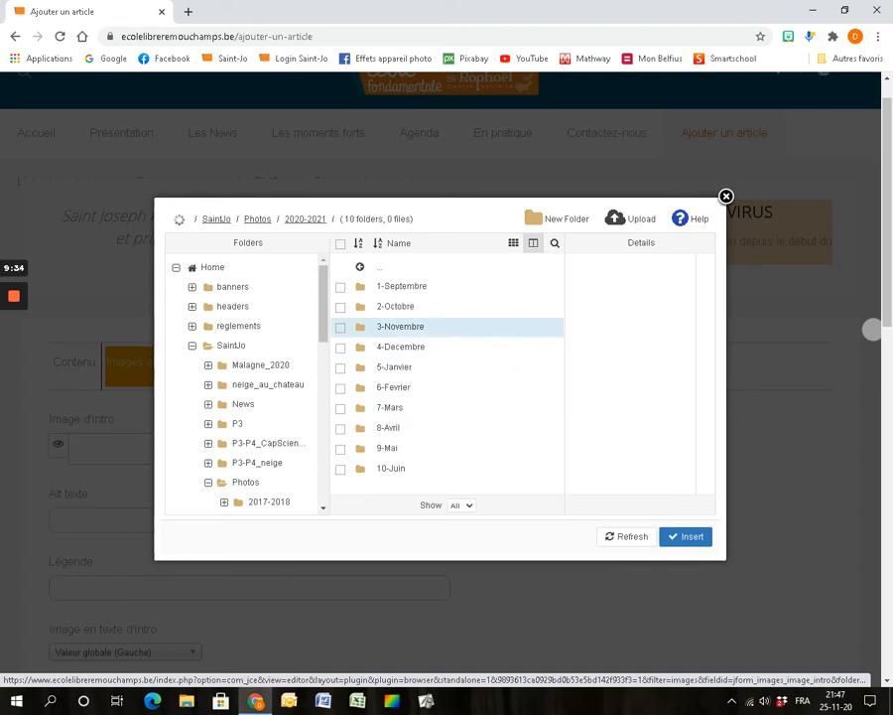
double_click(385, 306)
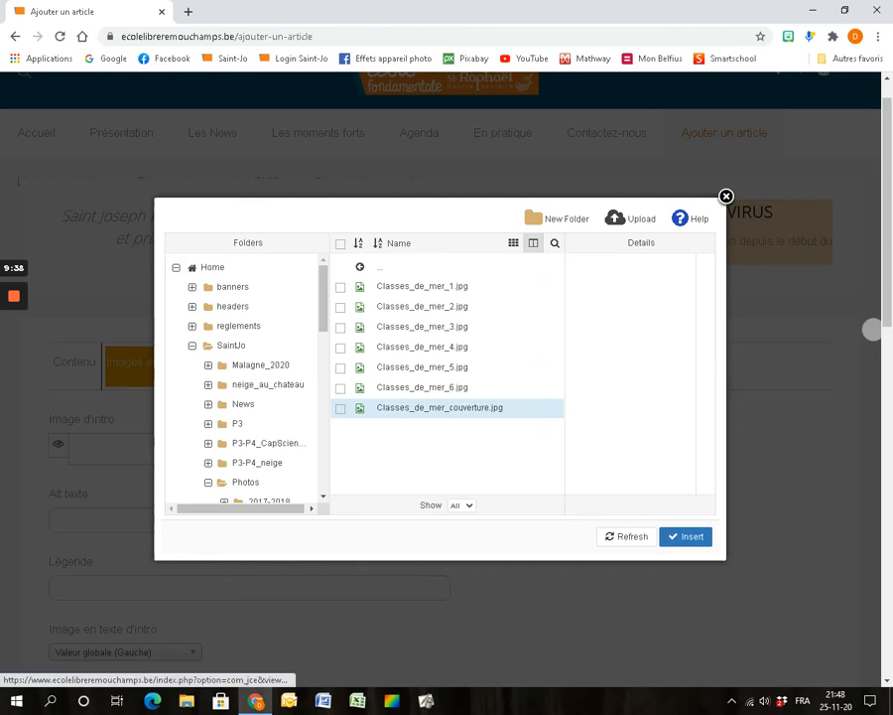
left_click(340, 408)
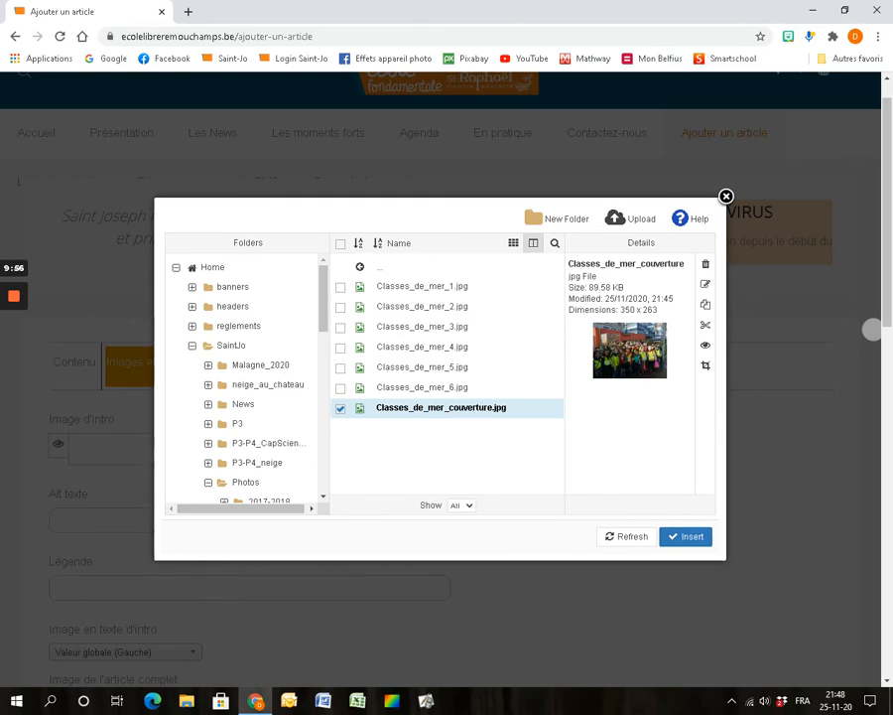
left_click(685, 536)
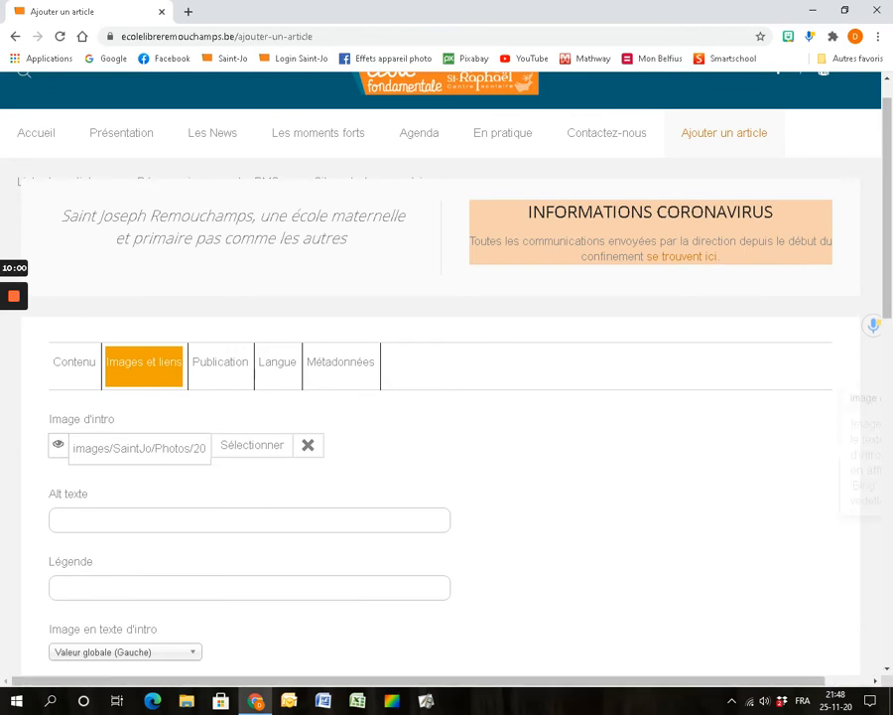
Read the intro image's full file path through to the end of the file name
left_click(162, 449)
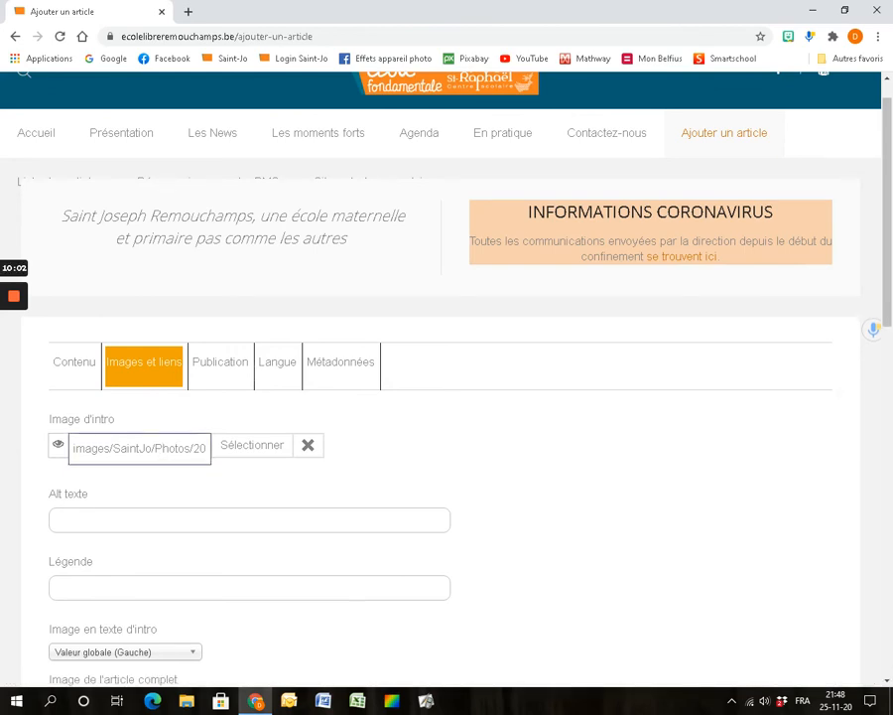
key("Right")
key("Right")
key("Right")
key("Right")
key("Right")
key("Right")
key("Right")
key("Right")
key("Right")
key("Right")
key("Right")
key("Right")
key("Right")
key("Right")
key("Right")
key("Right")
key("Right")
key("Right")
key("Right")
key("Right")
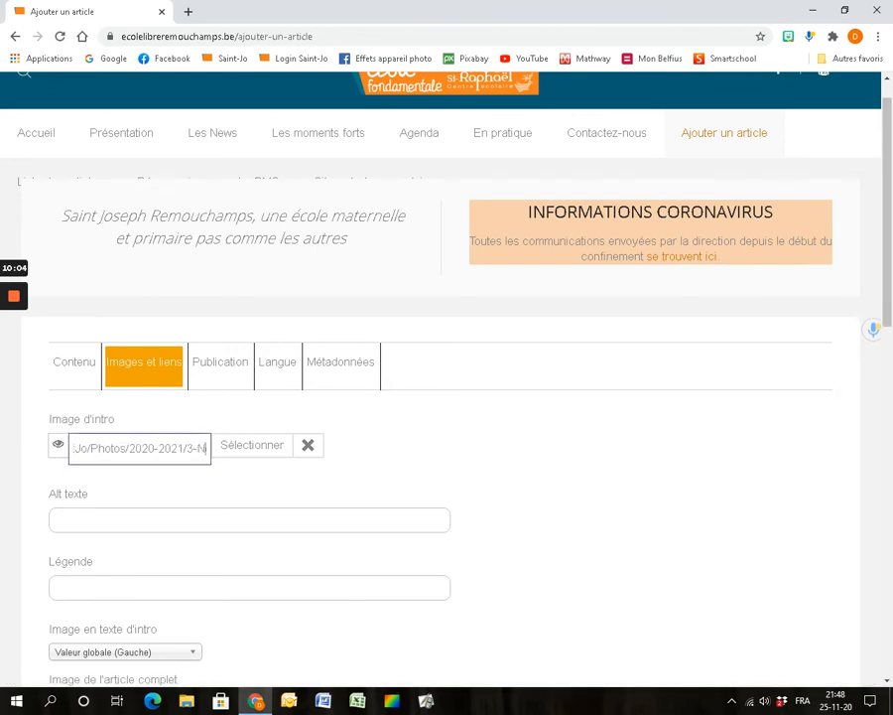
key("Right")
key("Right")
key("Right")
key("Right")
key("Right")
key("Right")
key("Right")
key("Right")
key("Right")
key("Right")
key("Right")
key("Right")
key("Right")
key("Right")
key("Right")
key("Right")
key("Right")
key("Right")
key("Right")
key("Right")
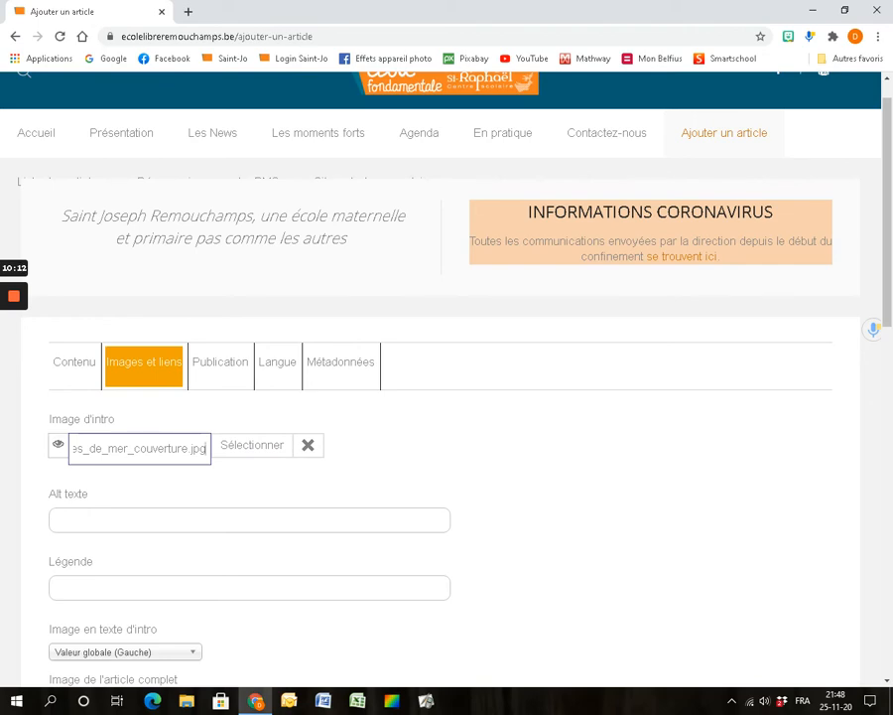
Assign the article to the category "Primaire 5ème année" in its publication settings
left_click(220, 361)
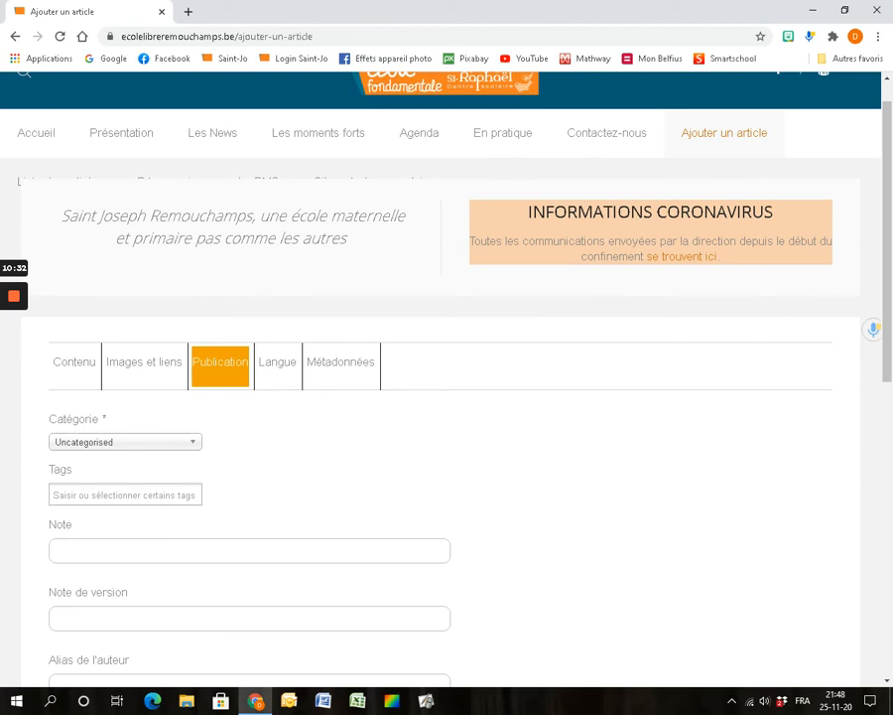
left_click(125, 442)
scroll(119, 517, "down", 2)
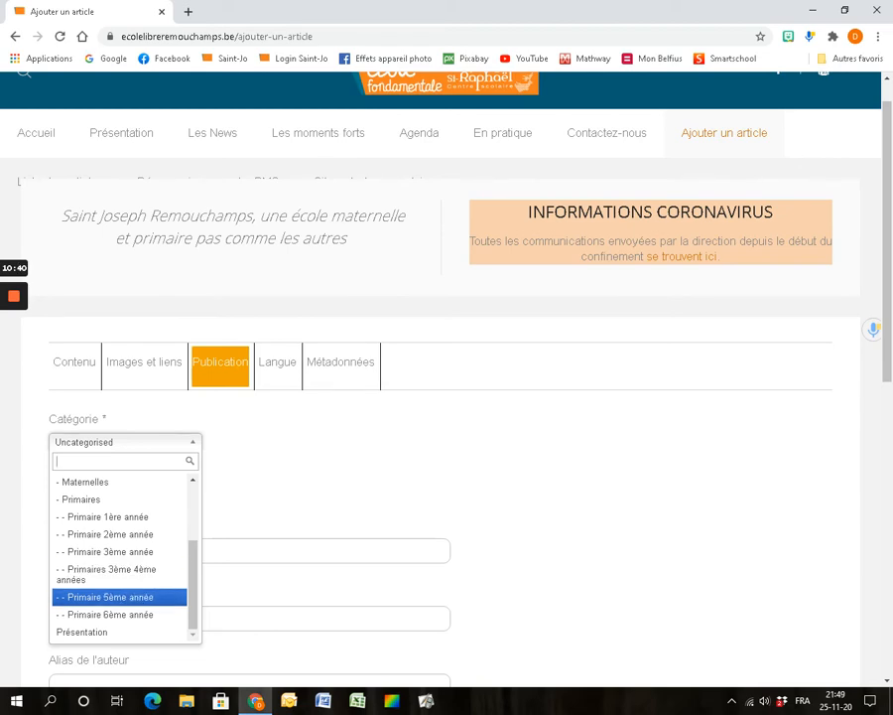
left_click(111, 597)
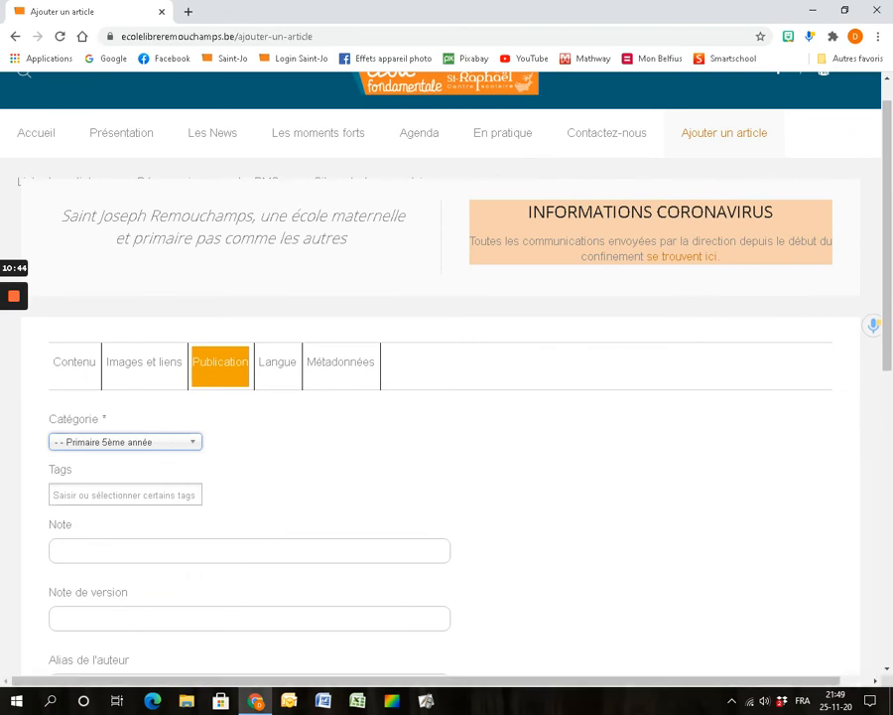
mouse_move(212, 132)
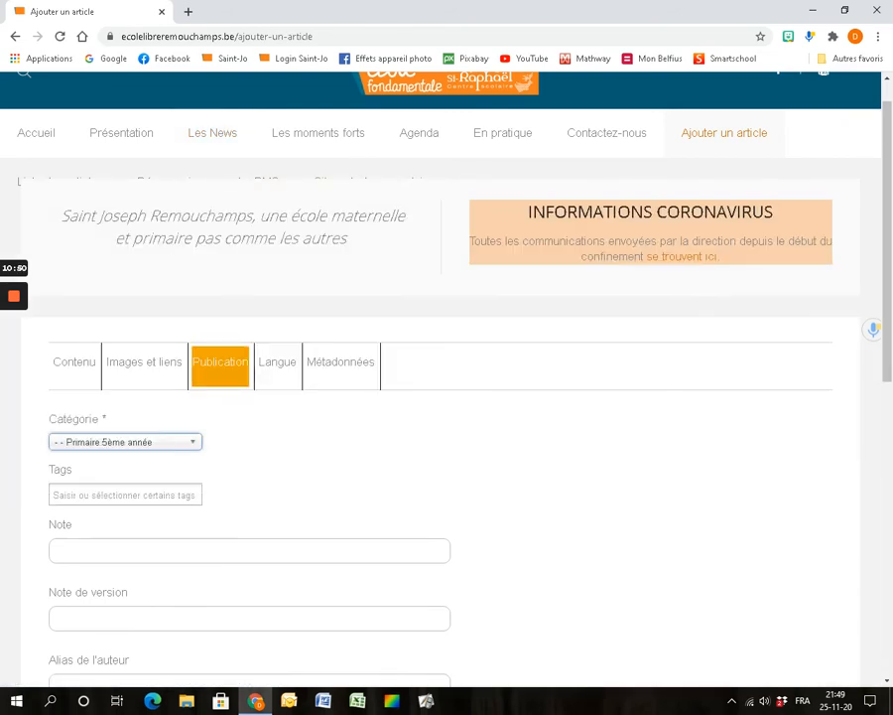
Add the tags "accueil", "tuto", "visite" and "article" to the article
scroll(446, 397, "down", 1)
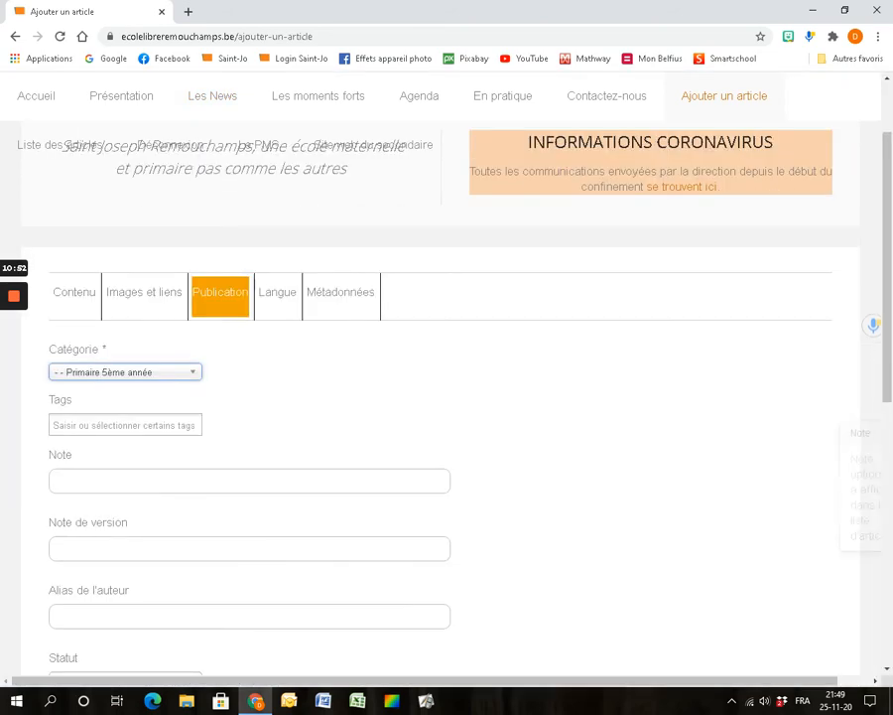
left_click(125, 425)
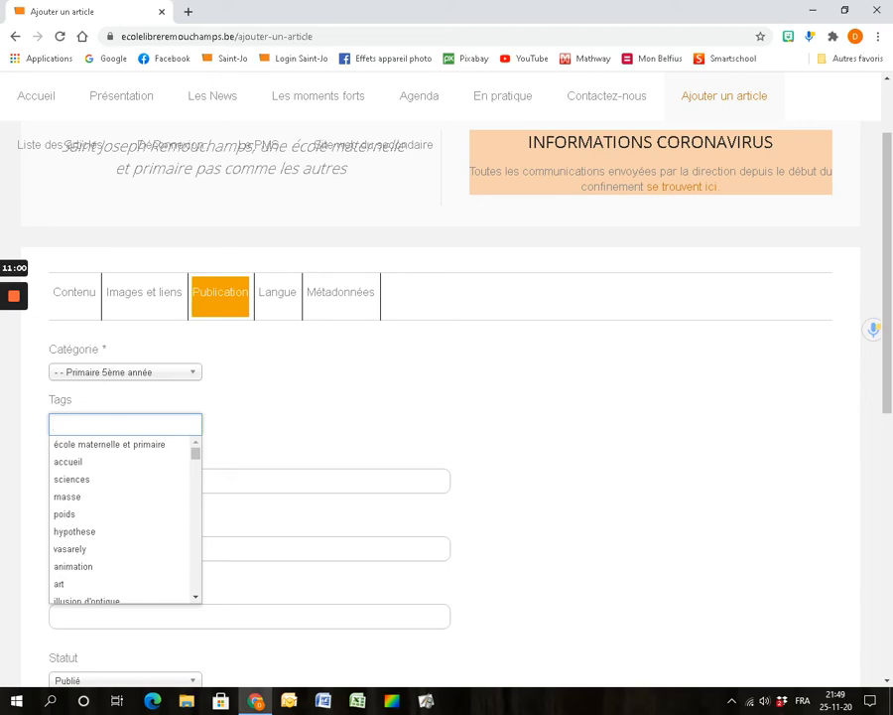
key("Return")
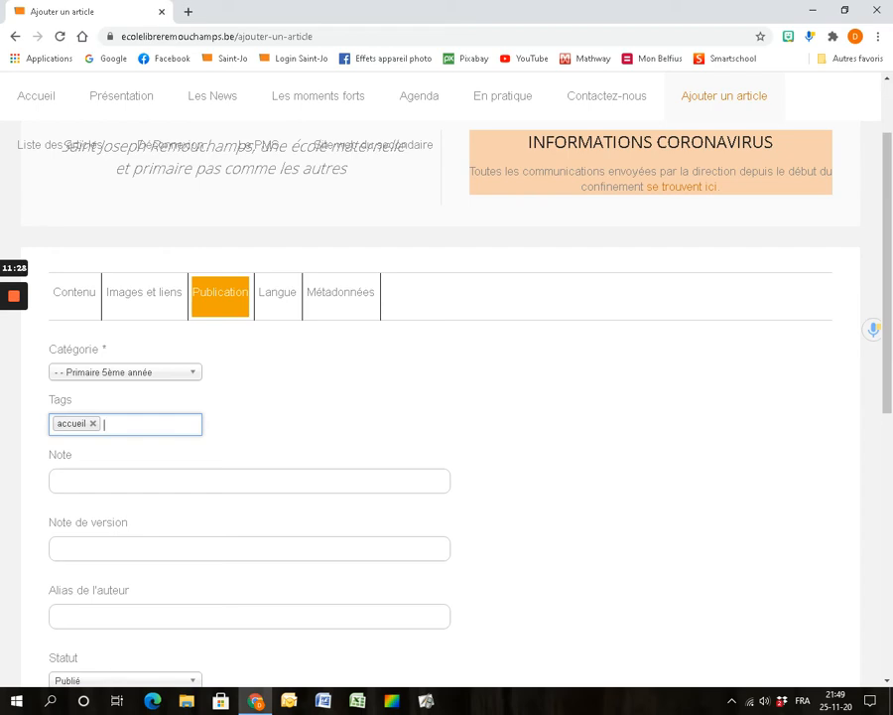
type("tuto")
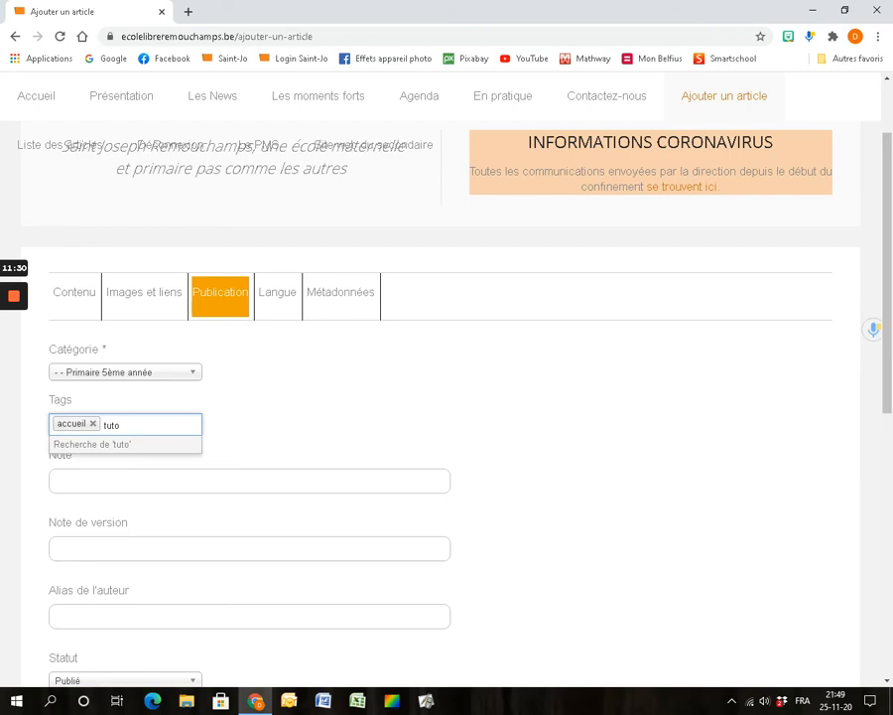
key("Return")
type("site")
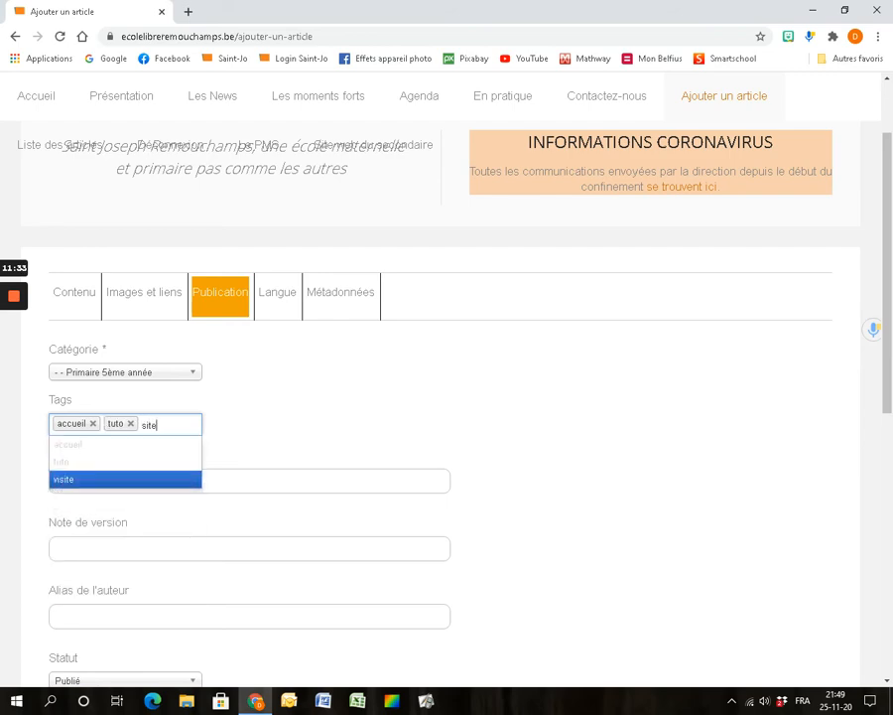
key("Return")
type("arti")
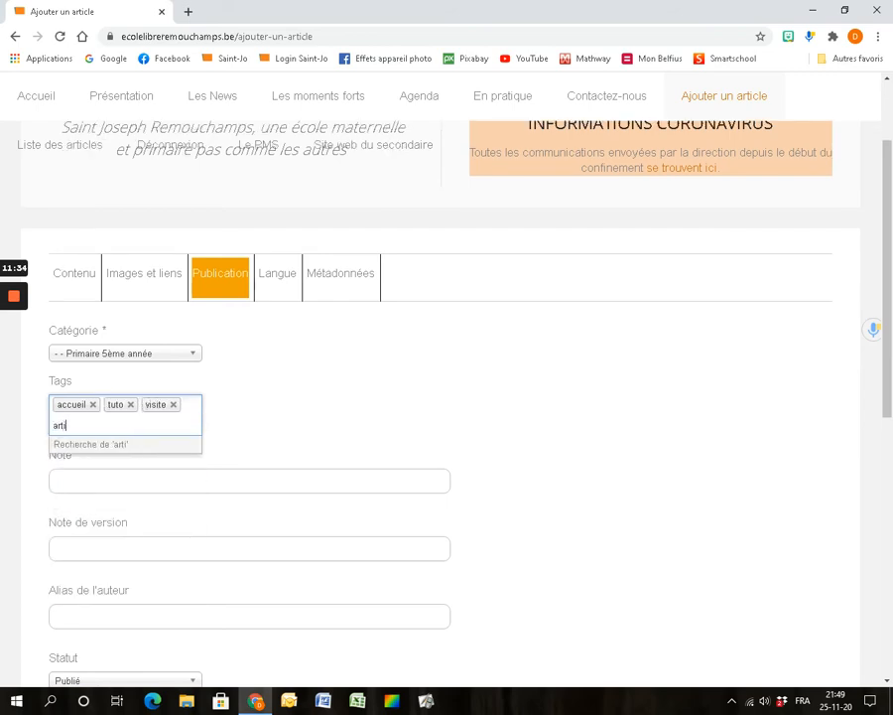
type("cle")
key("Return")
type("artic")
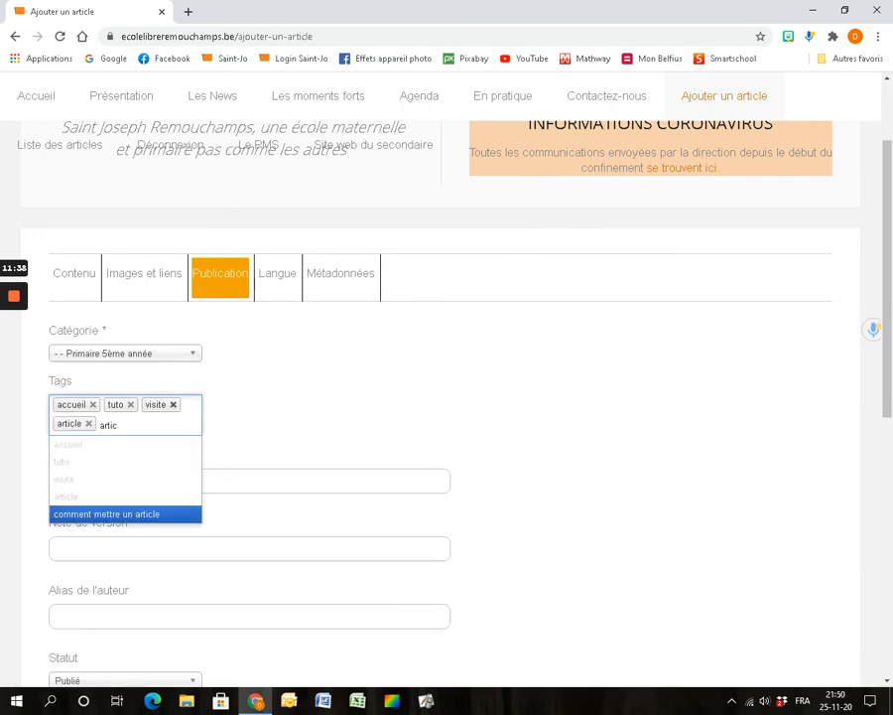
left_click(556, 397)
Set the article's publication start date to 01-09-2020
scroll(556, 397, "down", 4)
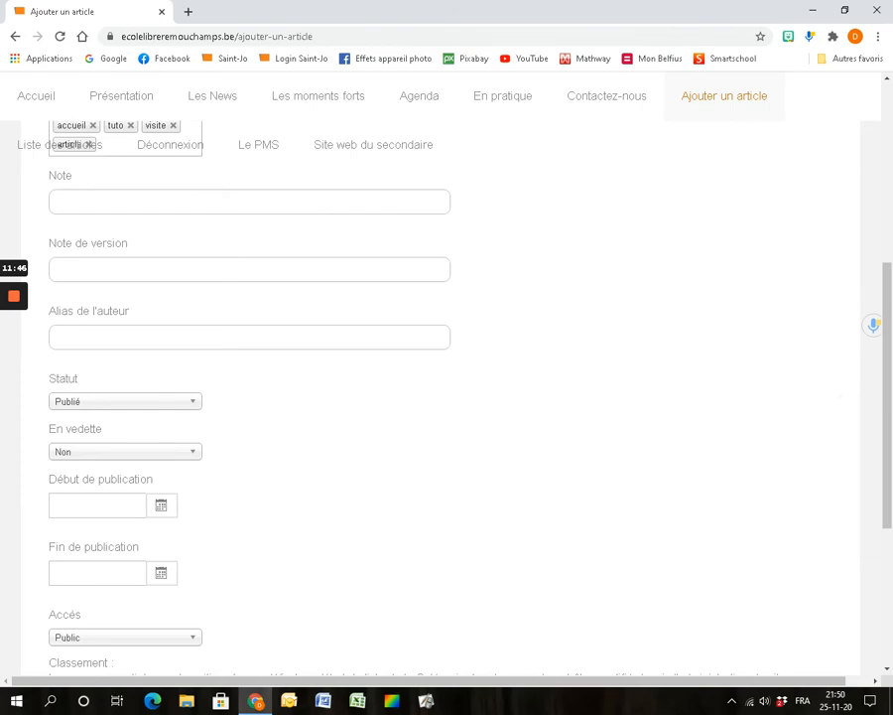
scroll(446, 397, "down", 2)
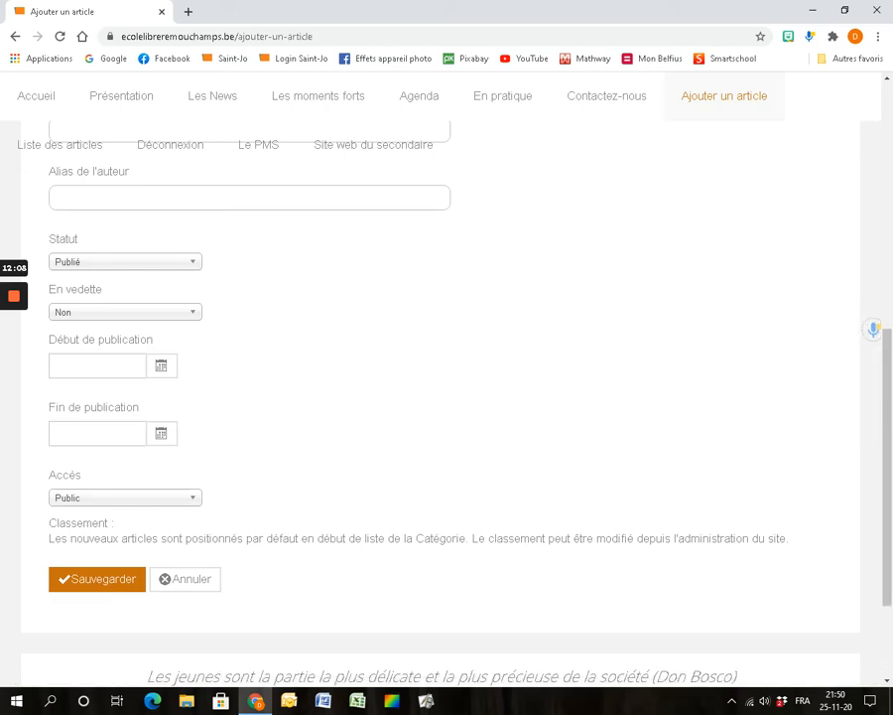
left_click(161, 365)
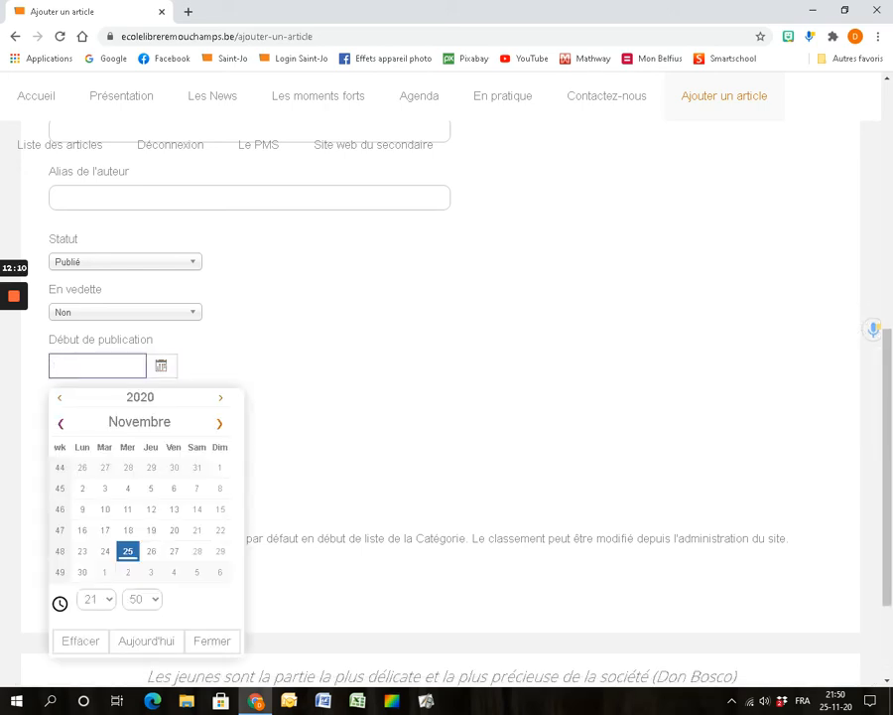
left_click(61, 423)
left_click(61, 423)
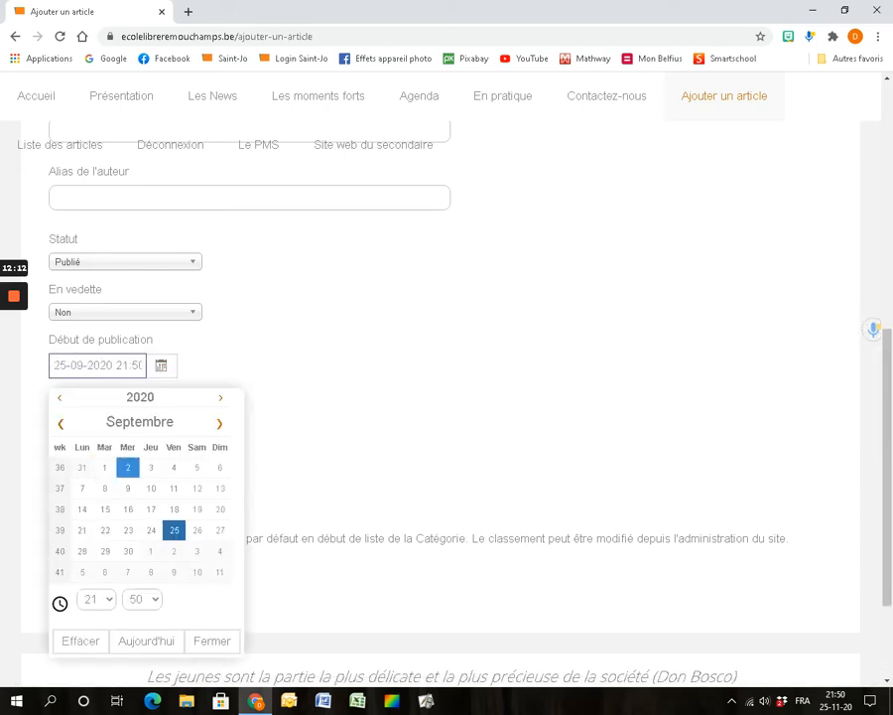
left_click(104, 467)
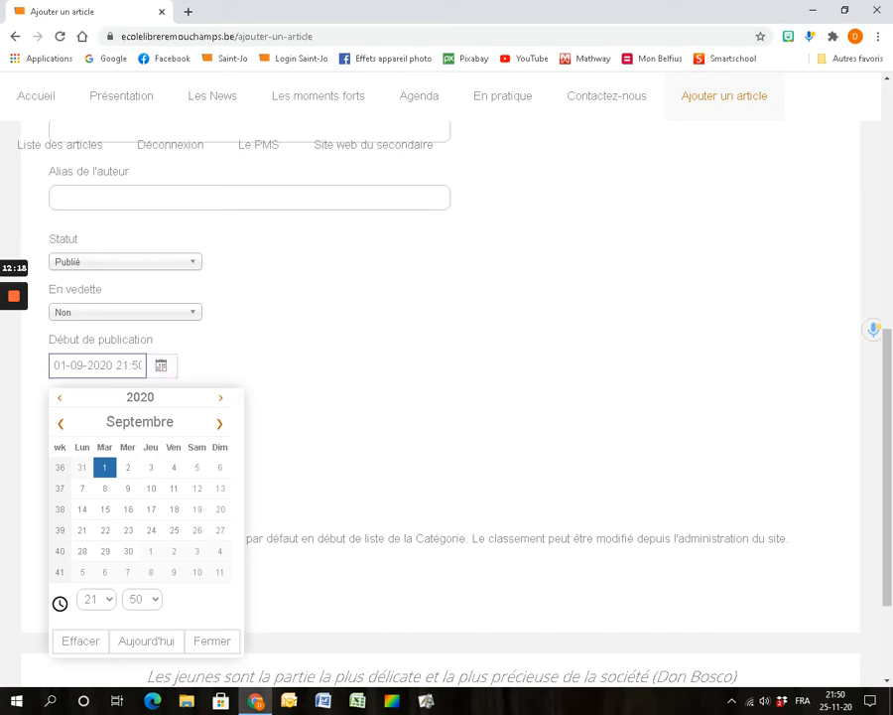
Change the article's publication start date to 06-12-2020
left_click(219, 423)
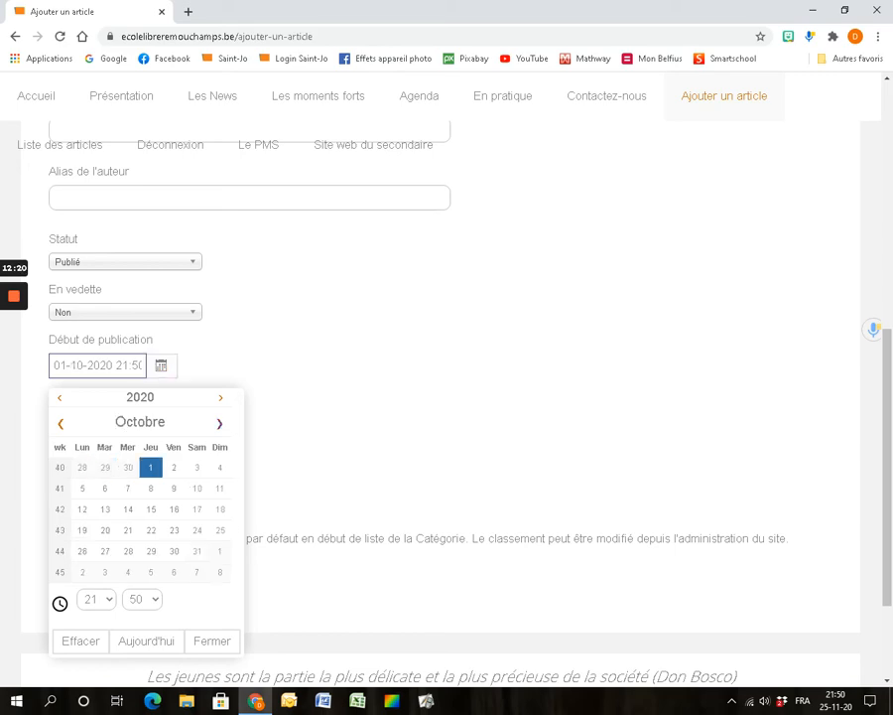
left_click(220, 422)
left_click(219, 423)
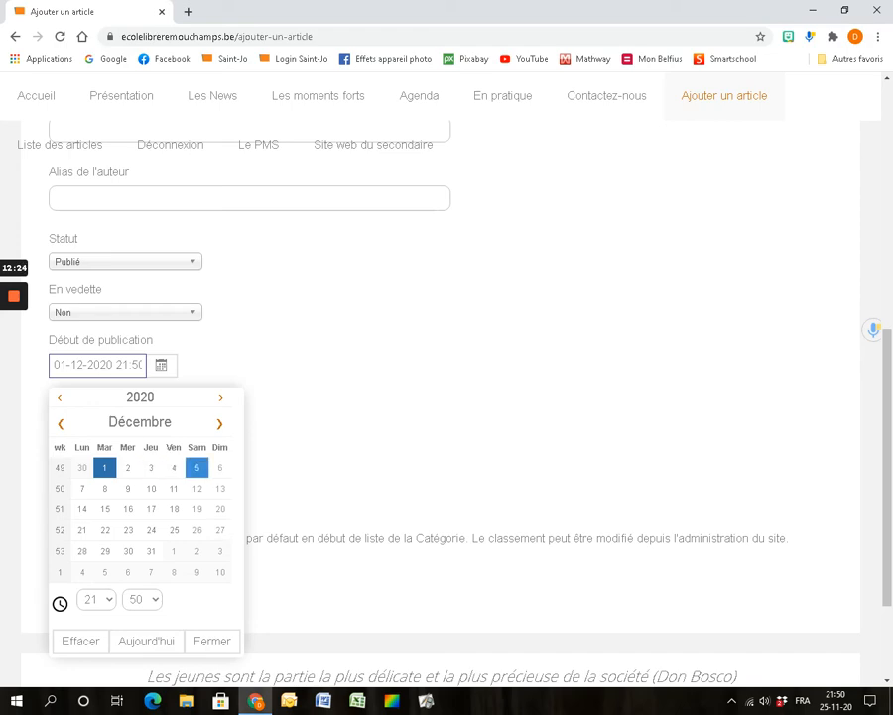
left_click(219, 467)
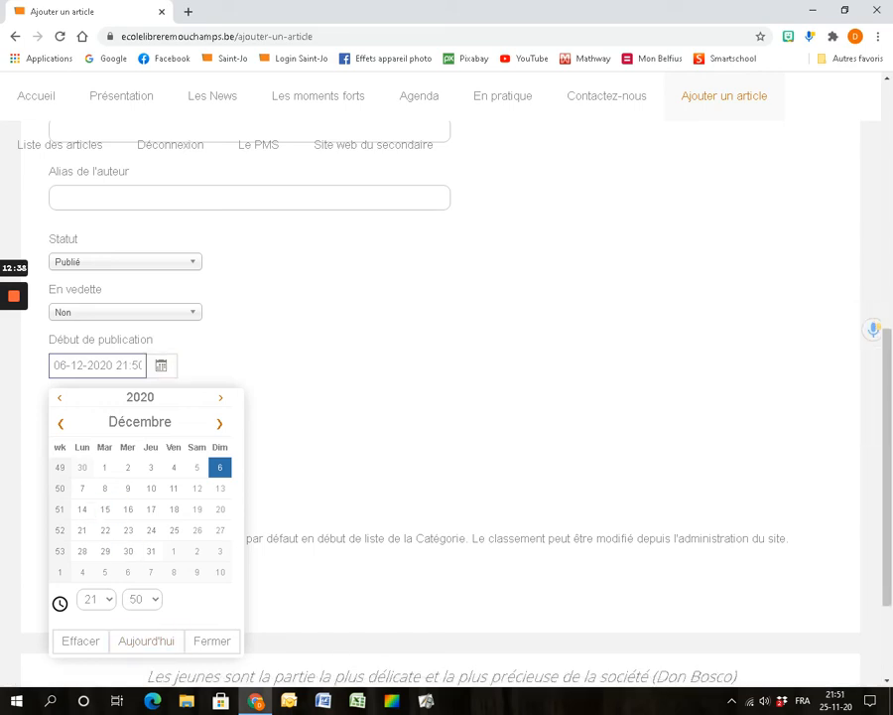
Clear the publication start date and close its calendar
left_click_drag(136, 365, 53, 366)
key("BackSpace")
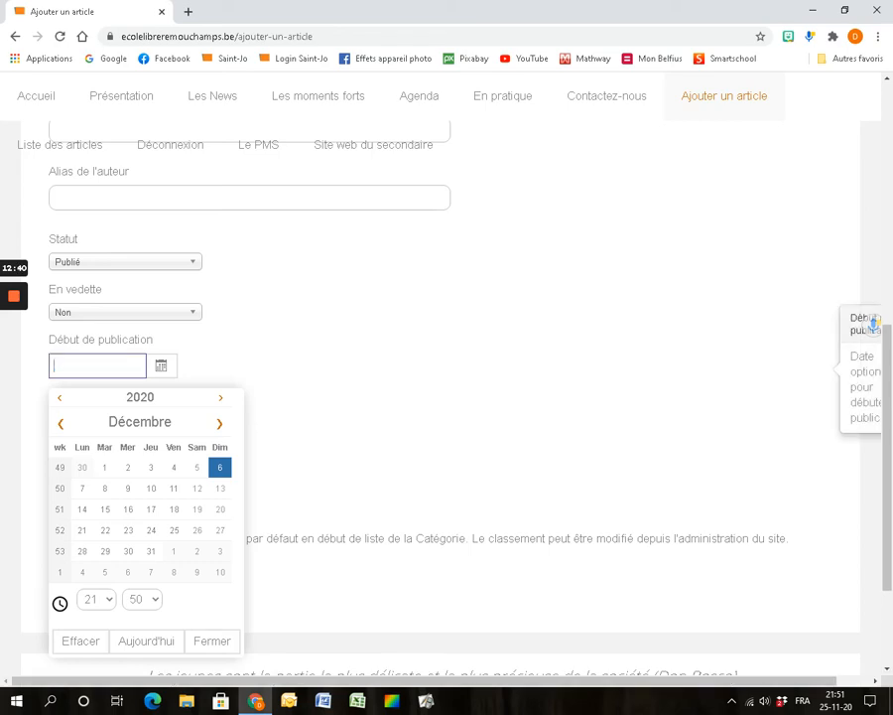
left_click(224, 340)
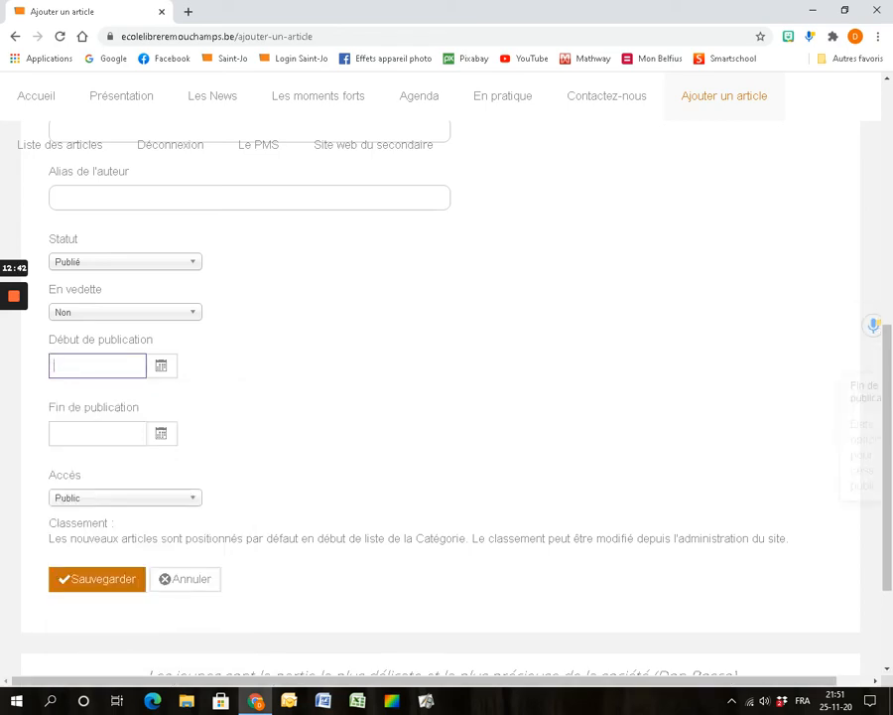
scroll(94, 405, "down", 1)
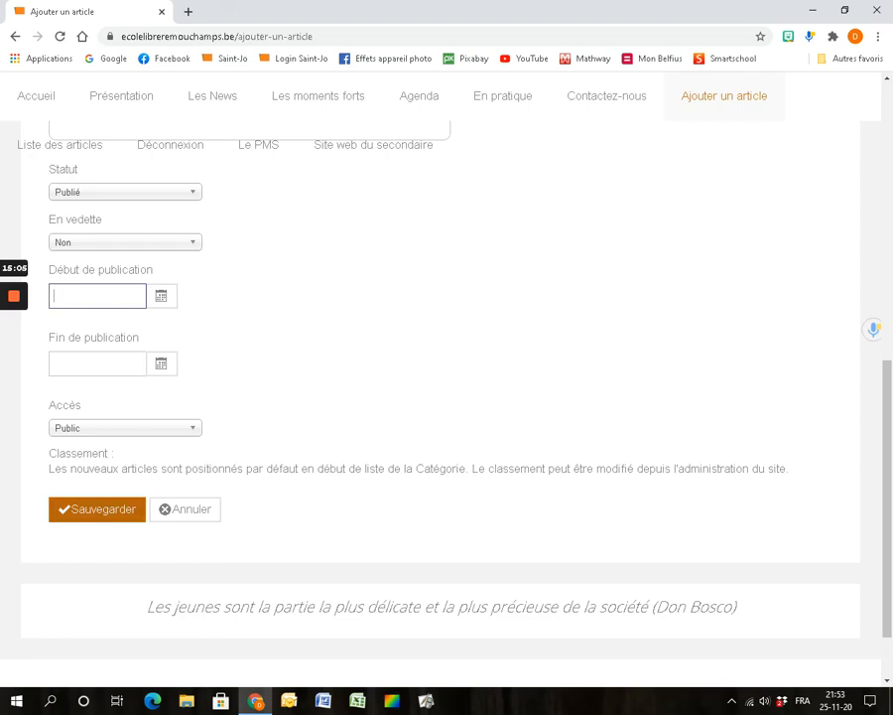
Save the new article and check how its title, intro image and introduction appear on the home page
left_click(97, 509)
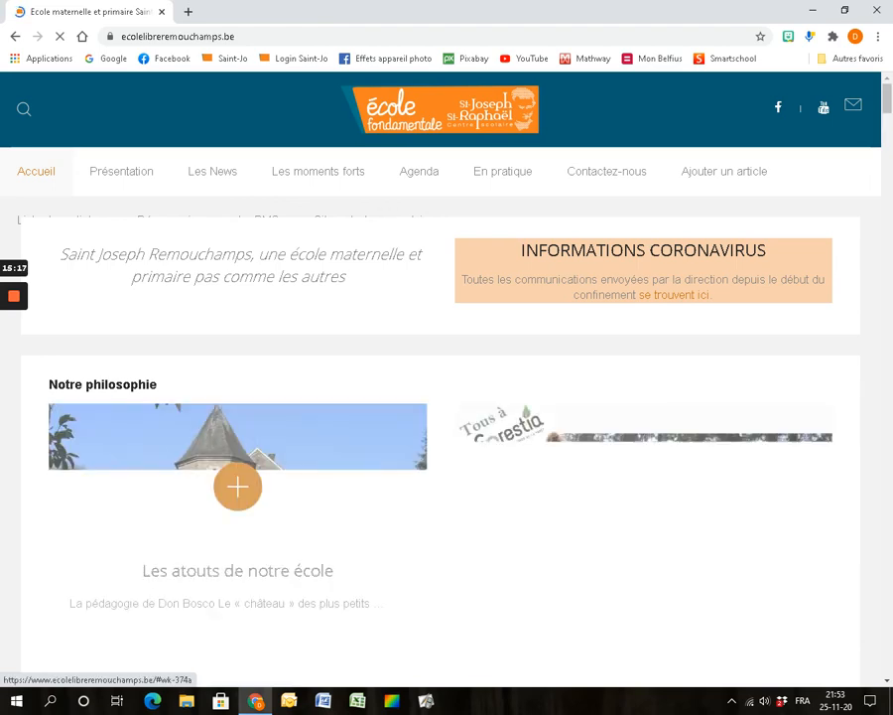
scroll(446, 397, "down", 1)
scroll(446, 397, "down", 5)
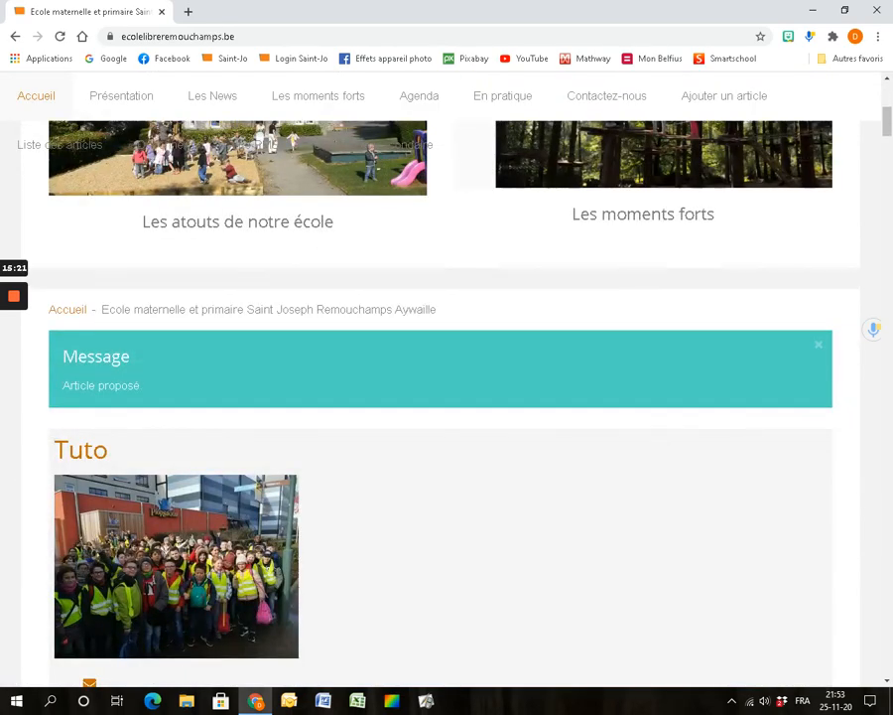
scroll(446, 397, "down", 3)
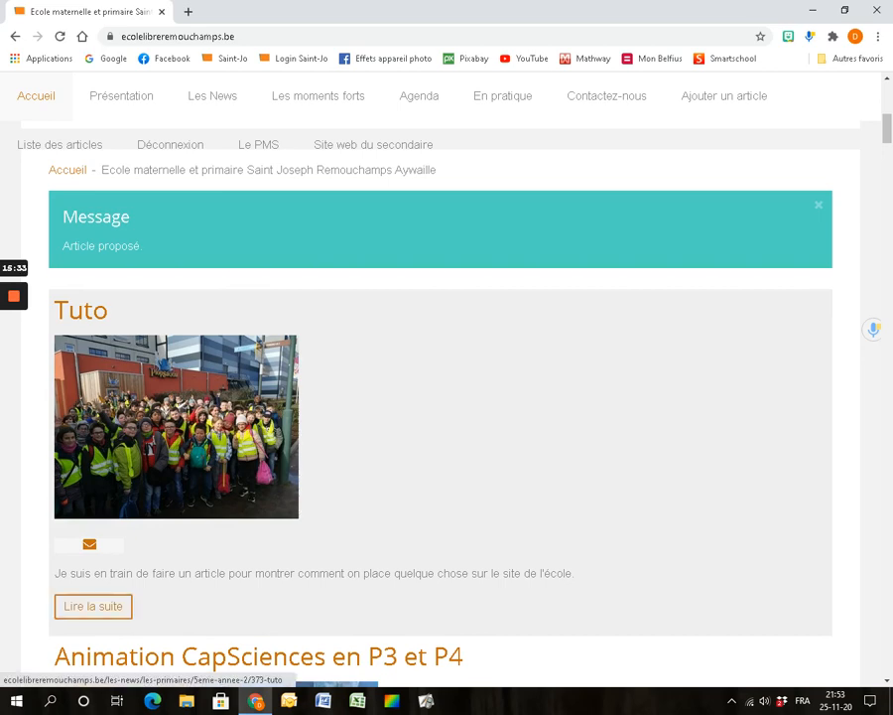
Open the full "Tuto" article from the home page and review its text, photos and keywords through to the end
left_click(94, 605)
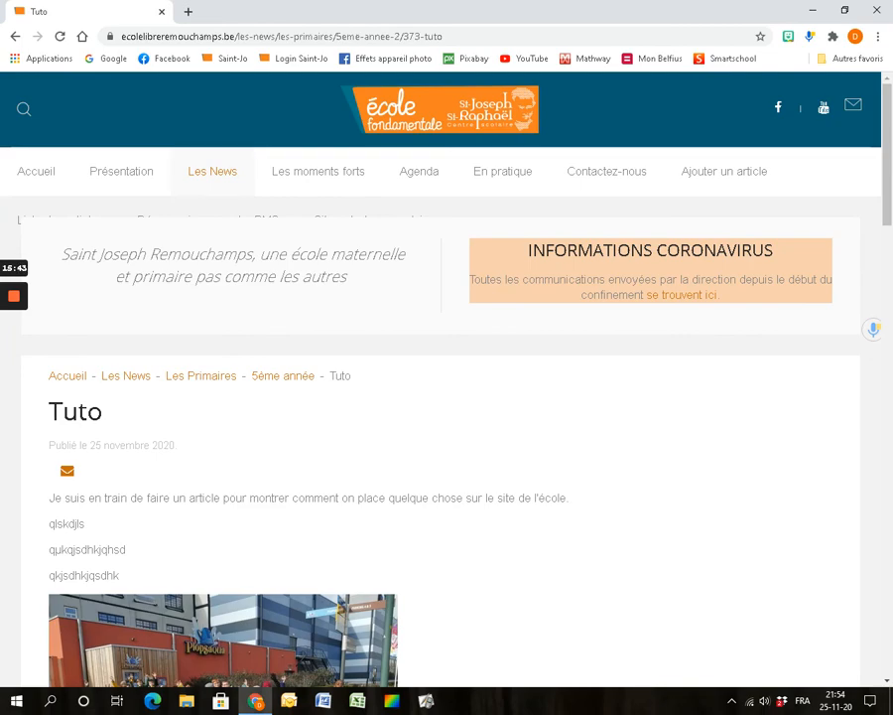
scroll(447, 397, "down", 10)
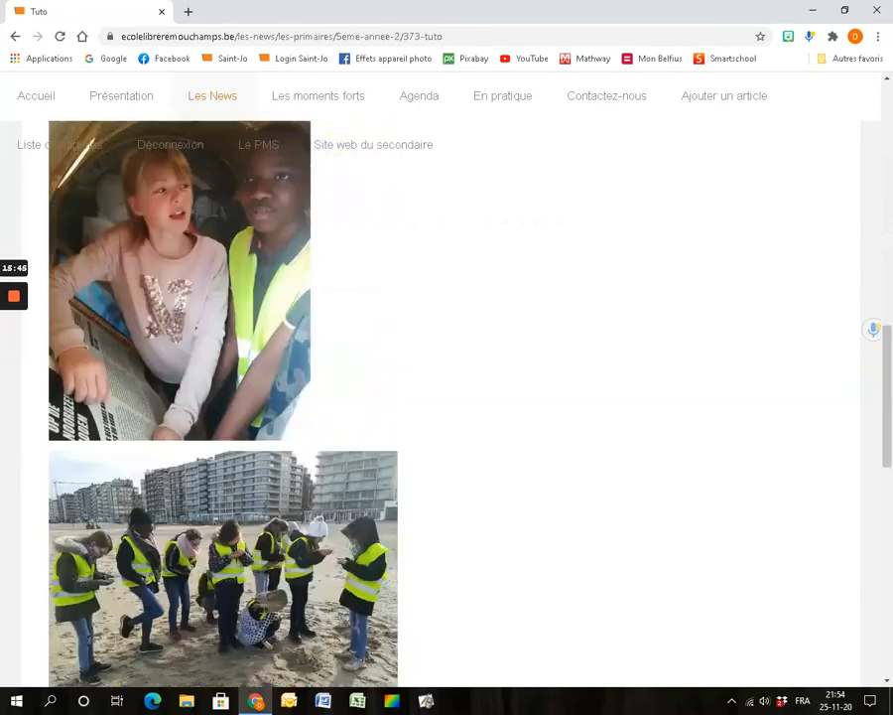
scroll(446, 397, "down", 9)
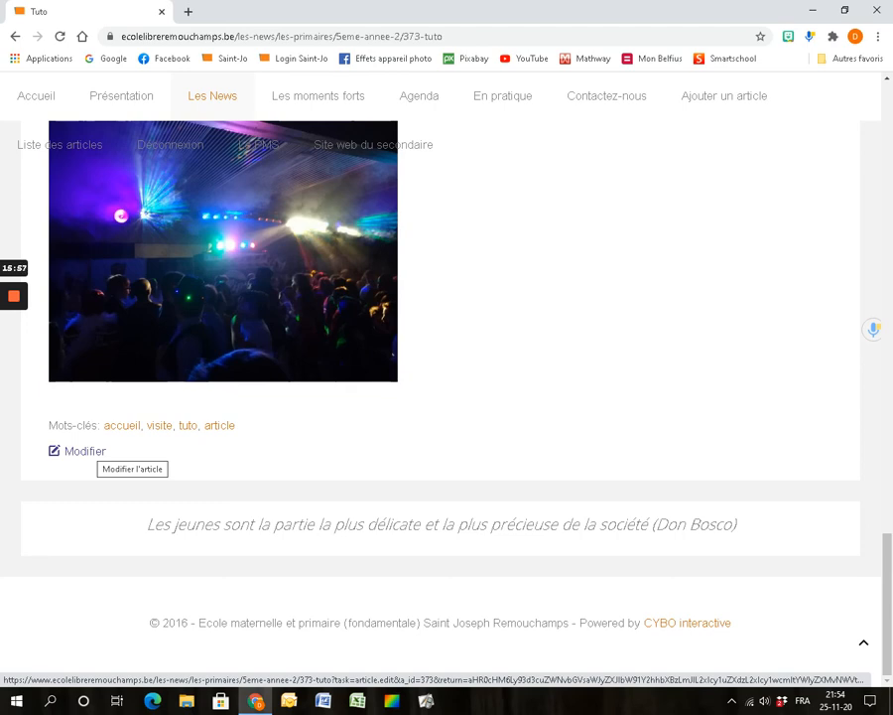
Open the "Tuto" article for editing and look through its title, text and inserted photos
left_click(84, 450)
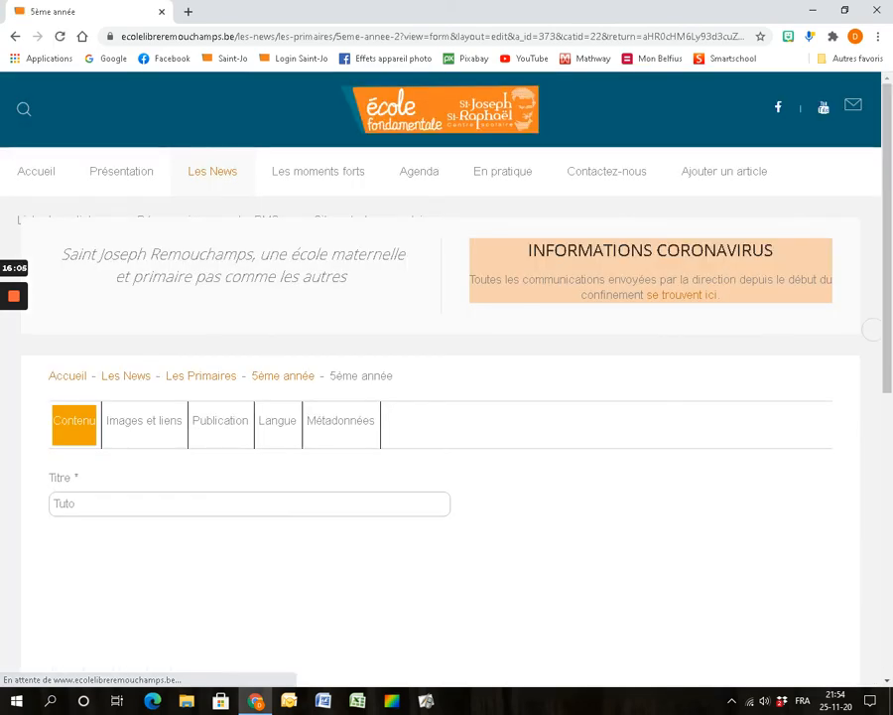
scroll(441, 397, "down", 2)
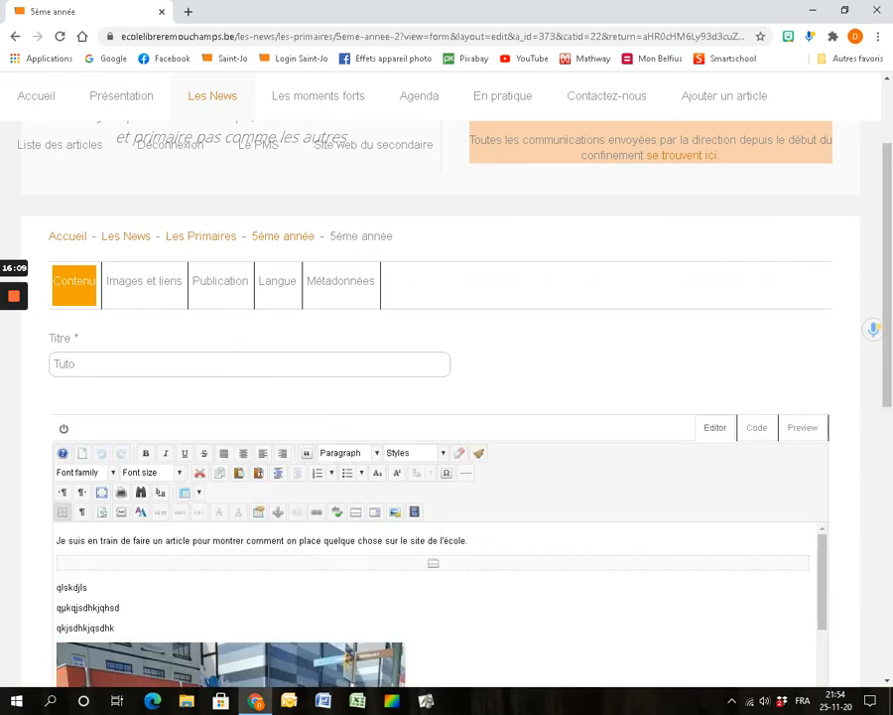
scroll(440, 497, "down", 5)
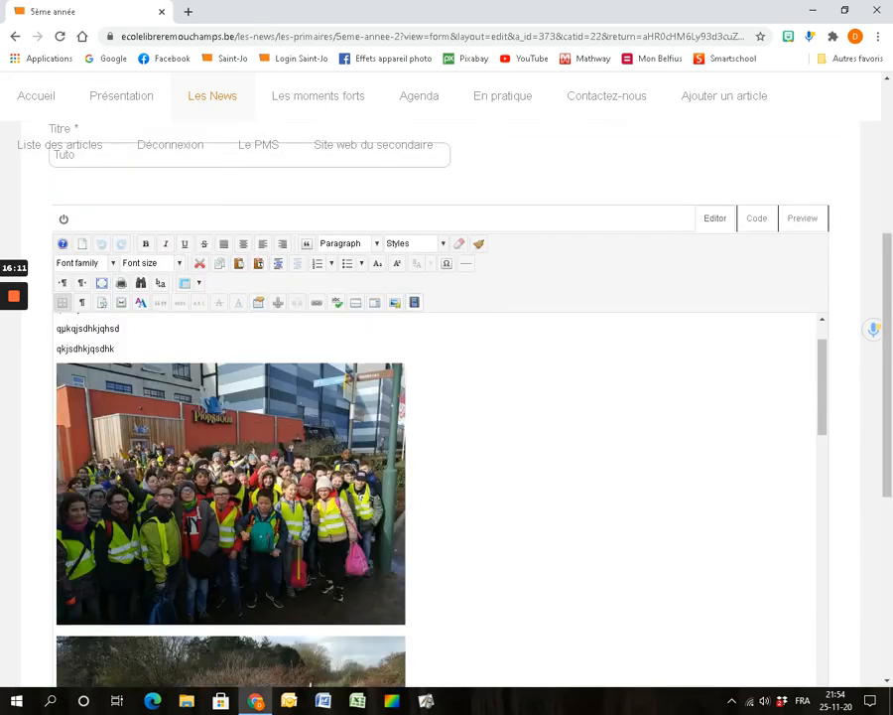
scroll(437, 496, "up", 2)
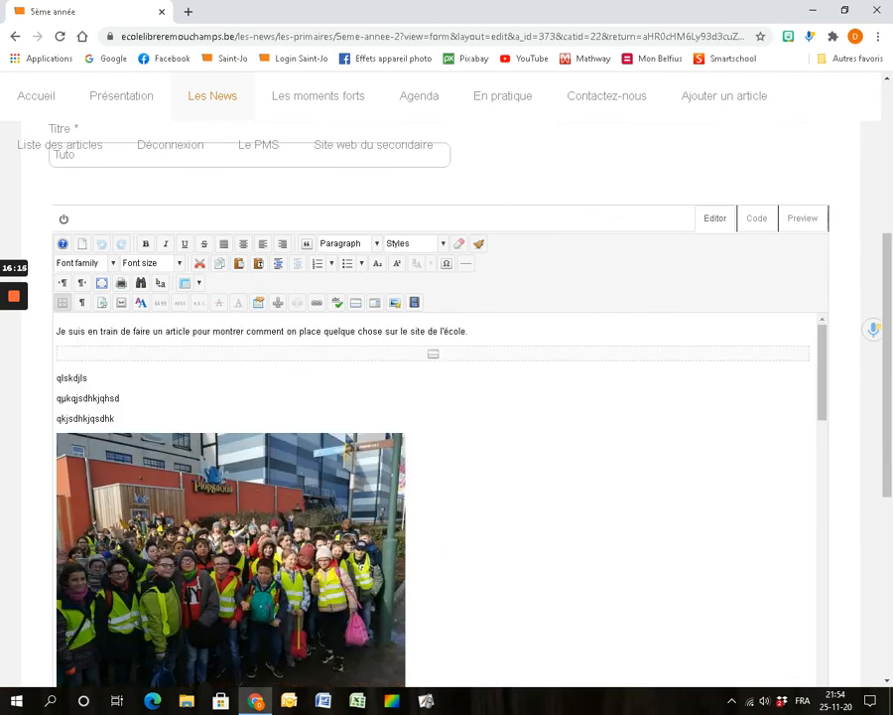
scroll(437, 497, "down", 10)
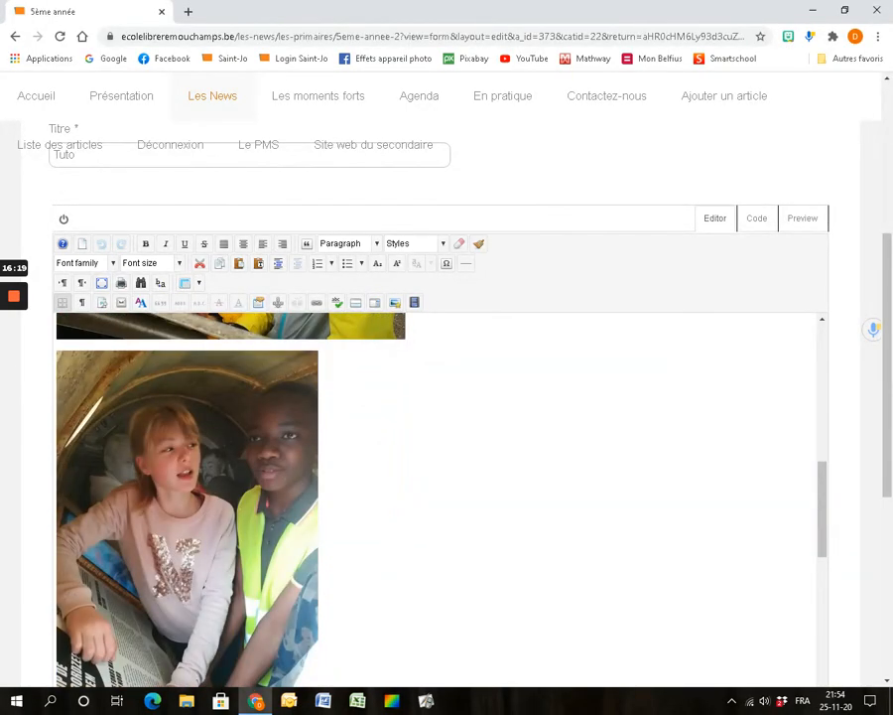
scroll(436, 497, "down", 5)
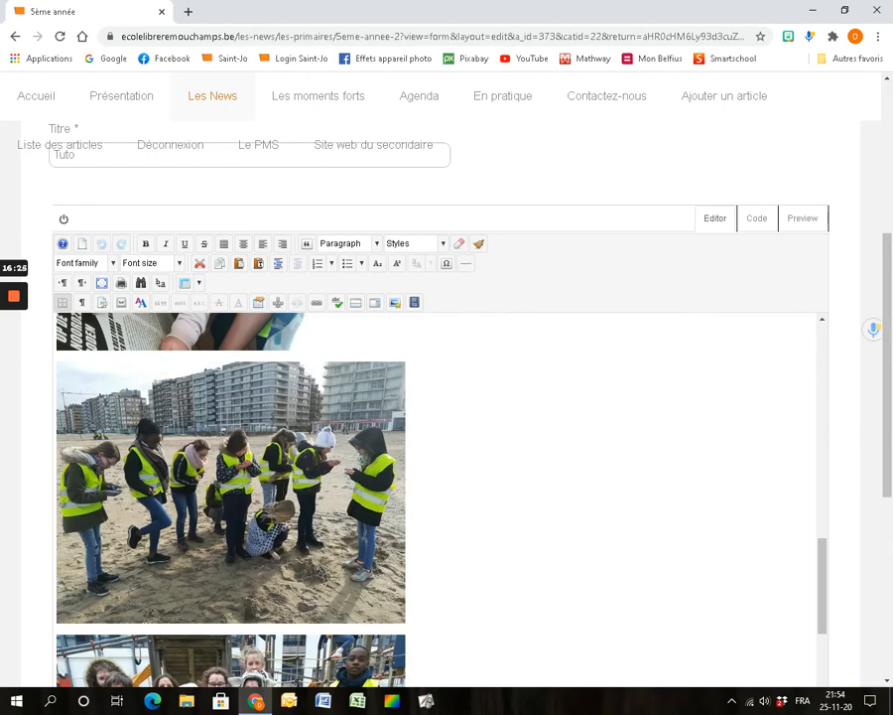
scroll(437, 496, "up", 5)
scroll(437, 496, "up", 2)
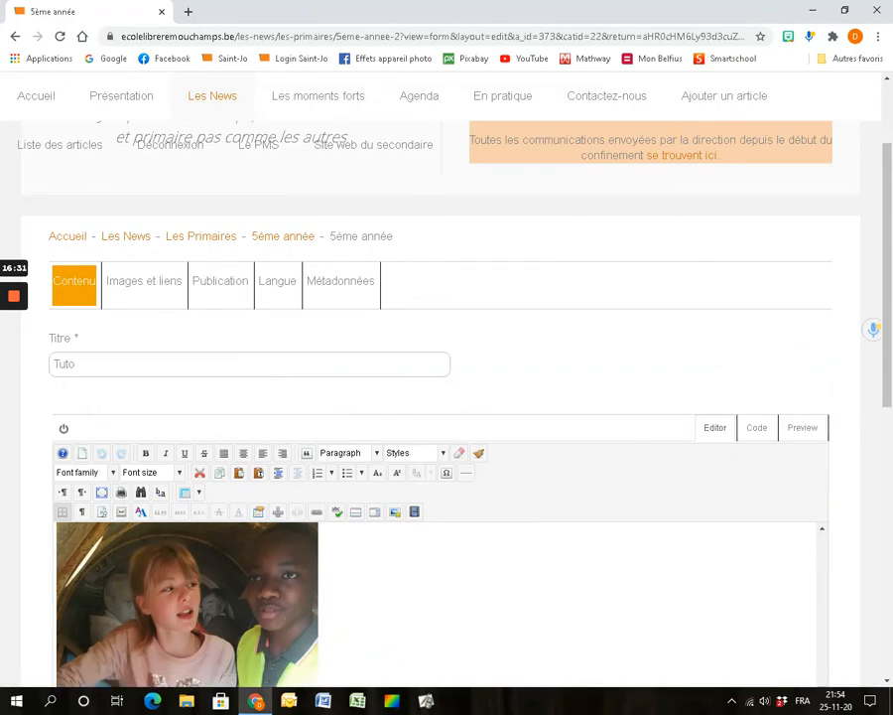
Save the "Tuto" article from the edit form and check the published page
scroll(436, 447, "down", 5)
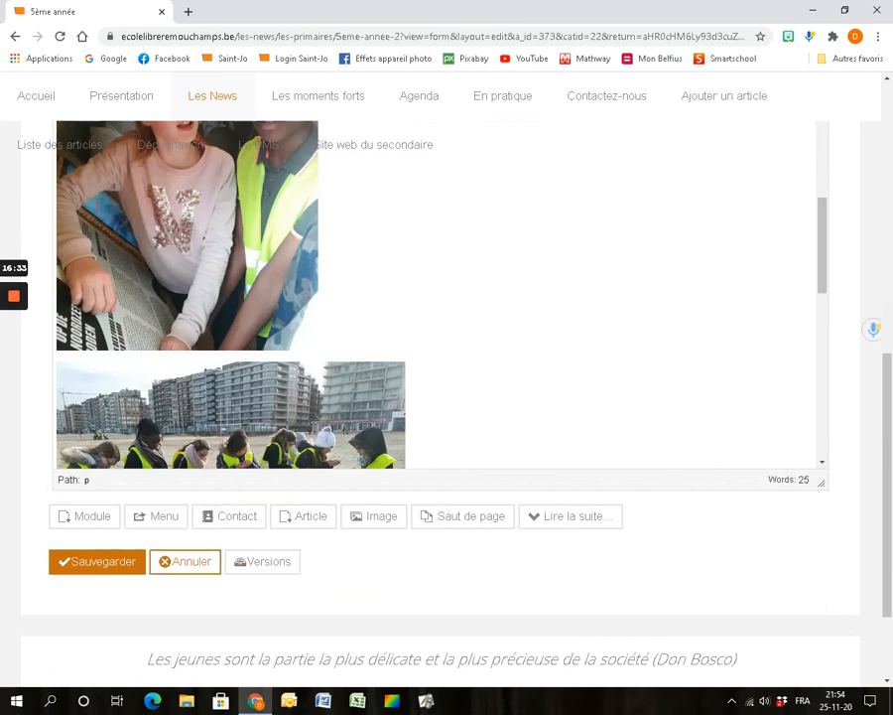
left_click(96, 560)
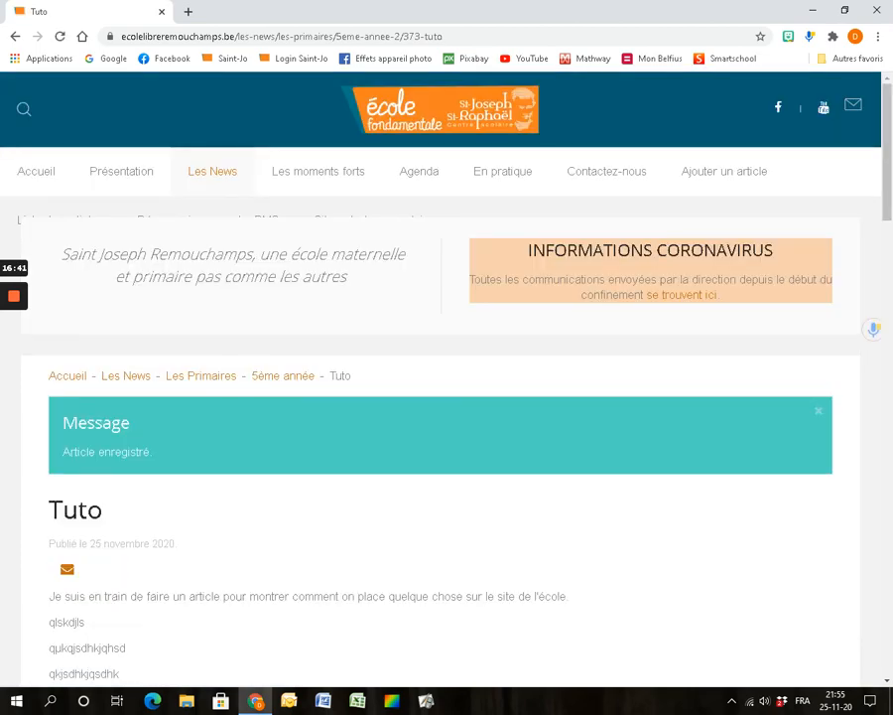
scroll(446, 397, "down", 3)
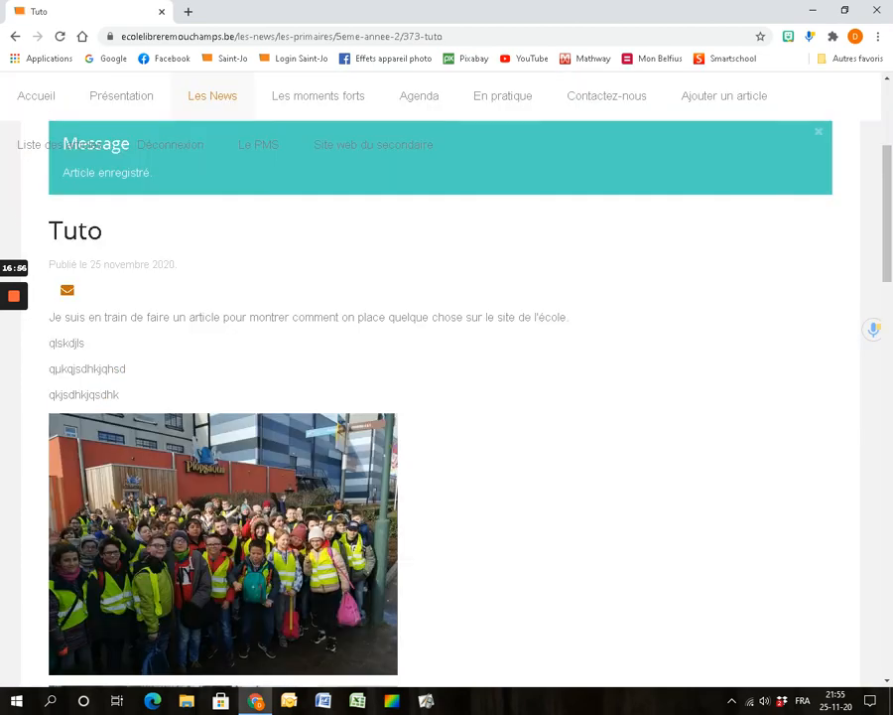